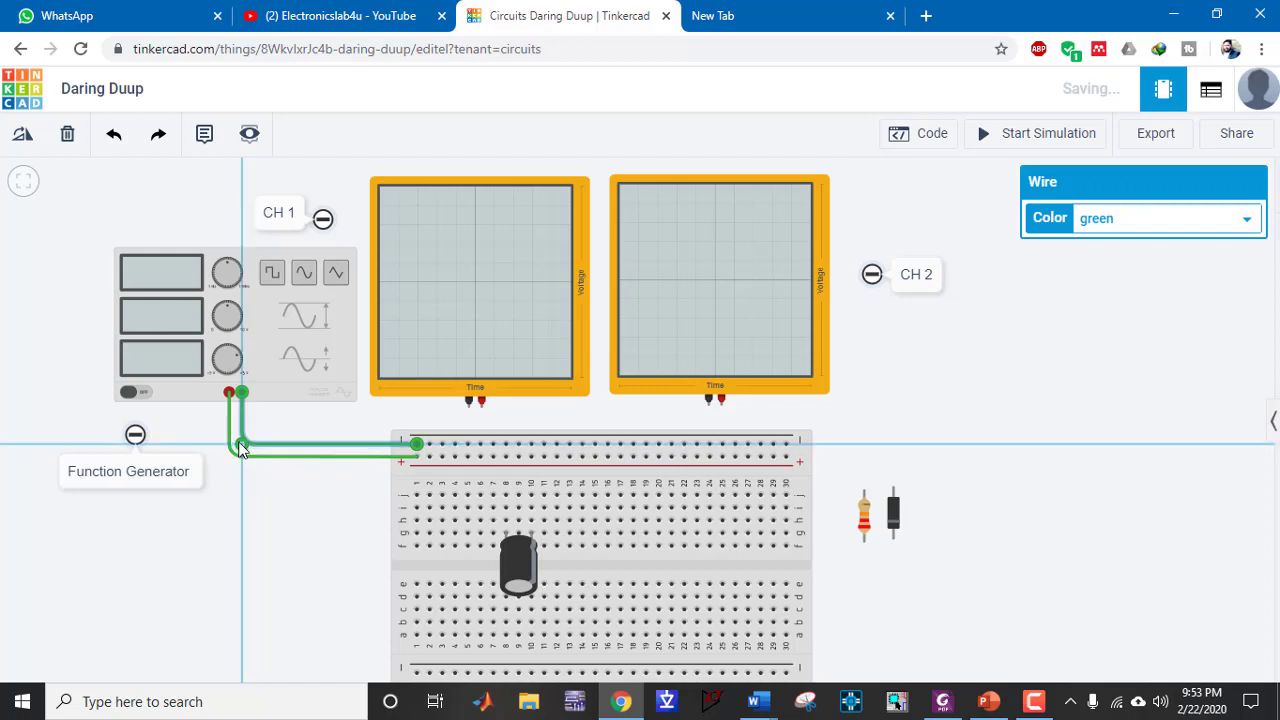
Color the function generator's wire to the top negative rail black and its wire to the top positive rail red
{"action": "left_click", "coordinate": [250, 495]}
{"action": "left_click", "coordinate": [258, 452]}
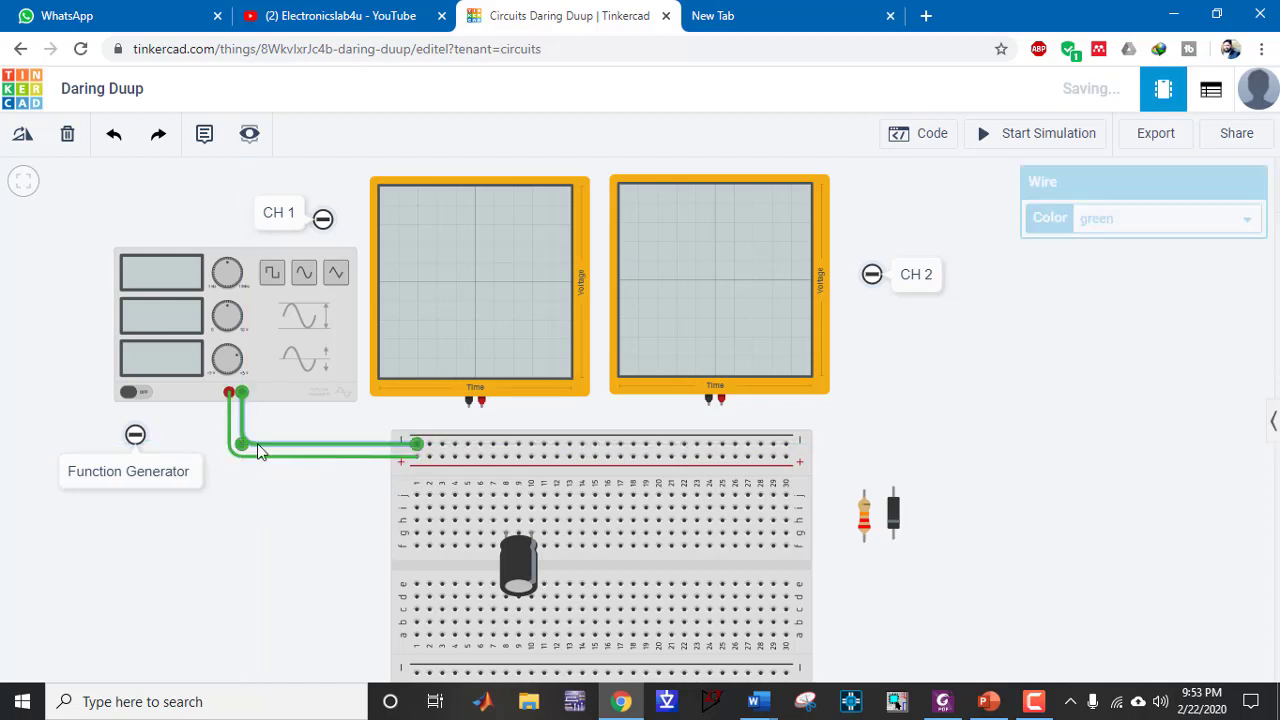
{"action": "left_click", "coordinate": [1138, 226]}
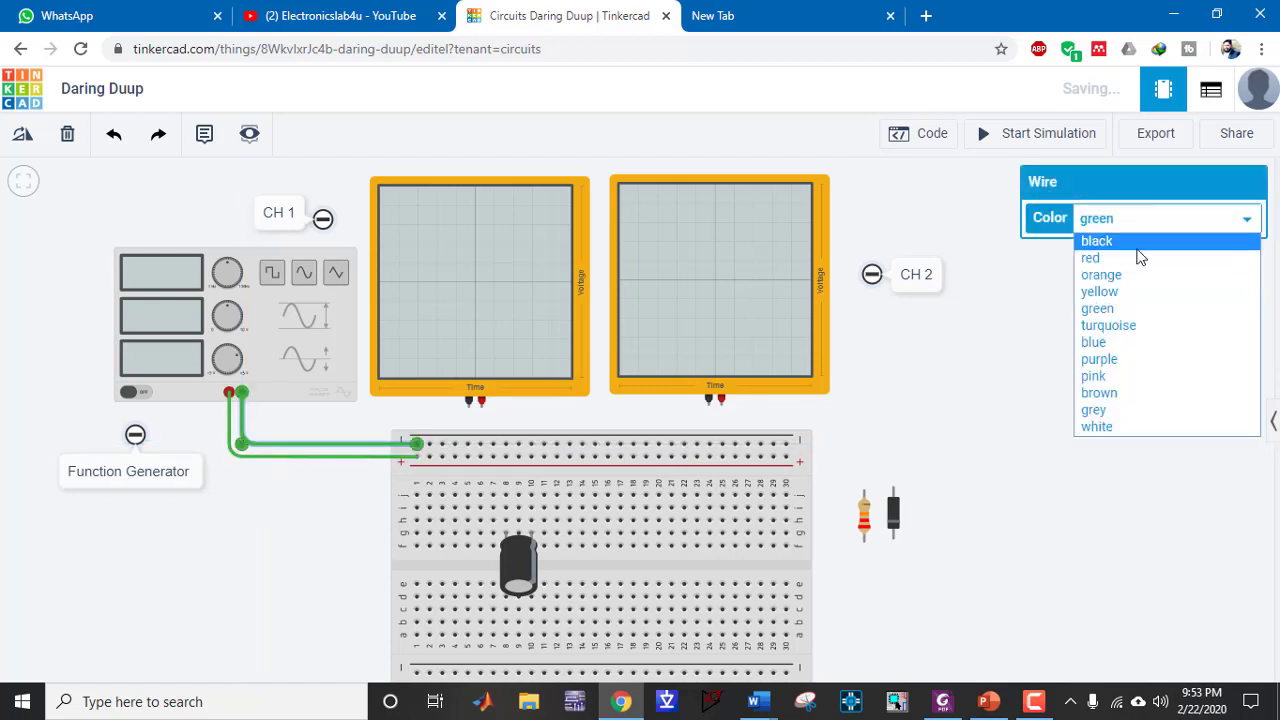
{"action": "left_click", "coordinate": [1135, 245]}
{"action": "left_click", "coordinate": [357, 458]}
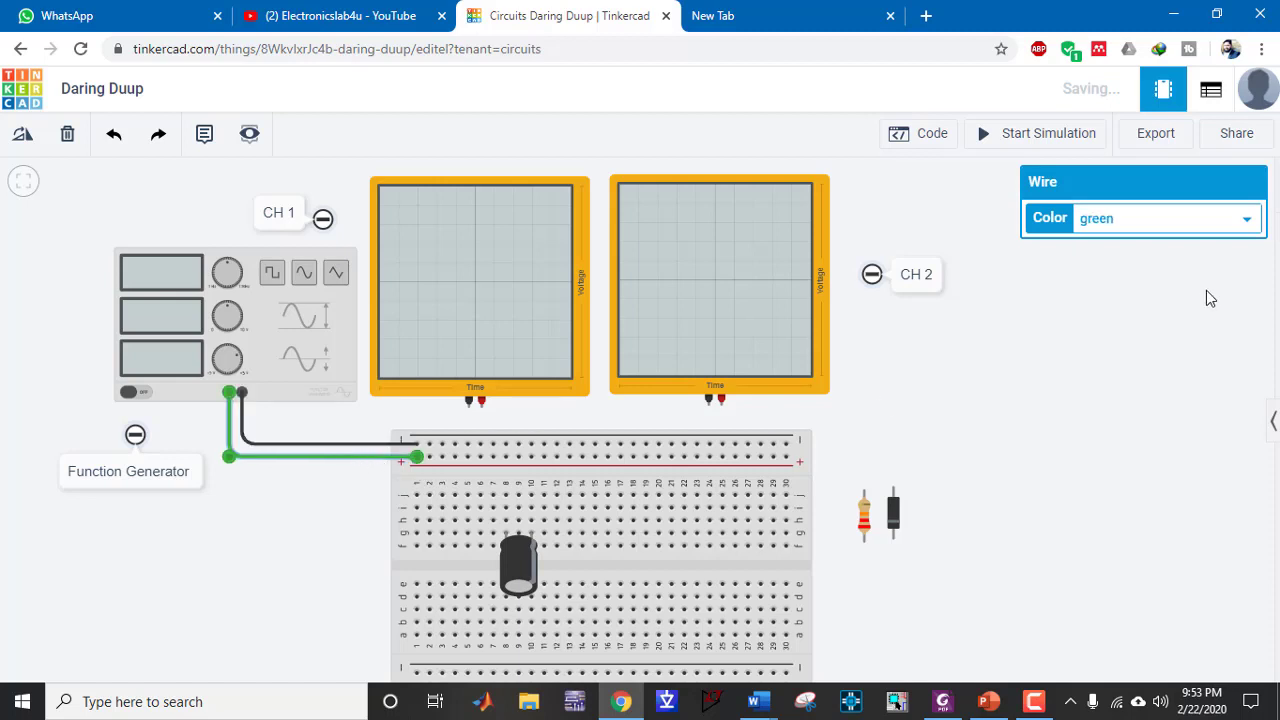
{"action": "left_click", "coordinate": [1200, 237]}
{"action": "left_click", "coordinate": [1190, 257]}
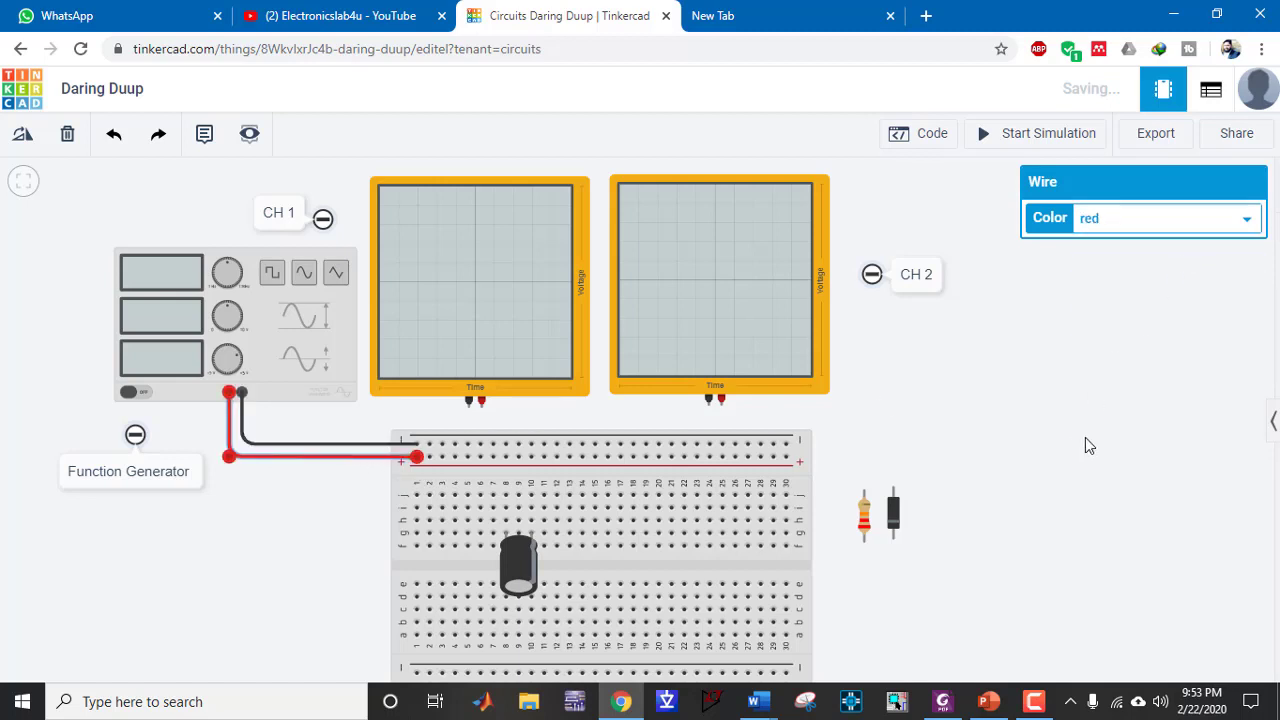
{"action": "left_click", "coordinate": [1088, 444]}
Wire the top positive rail to the capacitor's column 8 lead at row j and color that wire red
{"action": "left_click", "coordinate": [955, 703]}
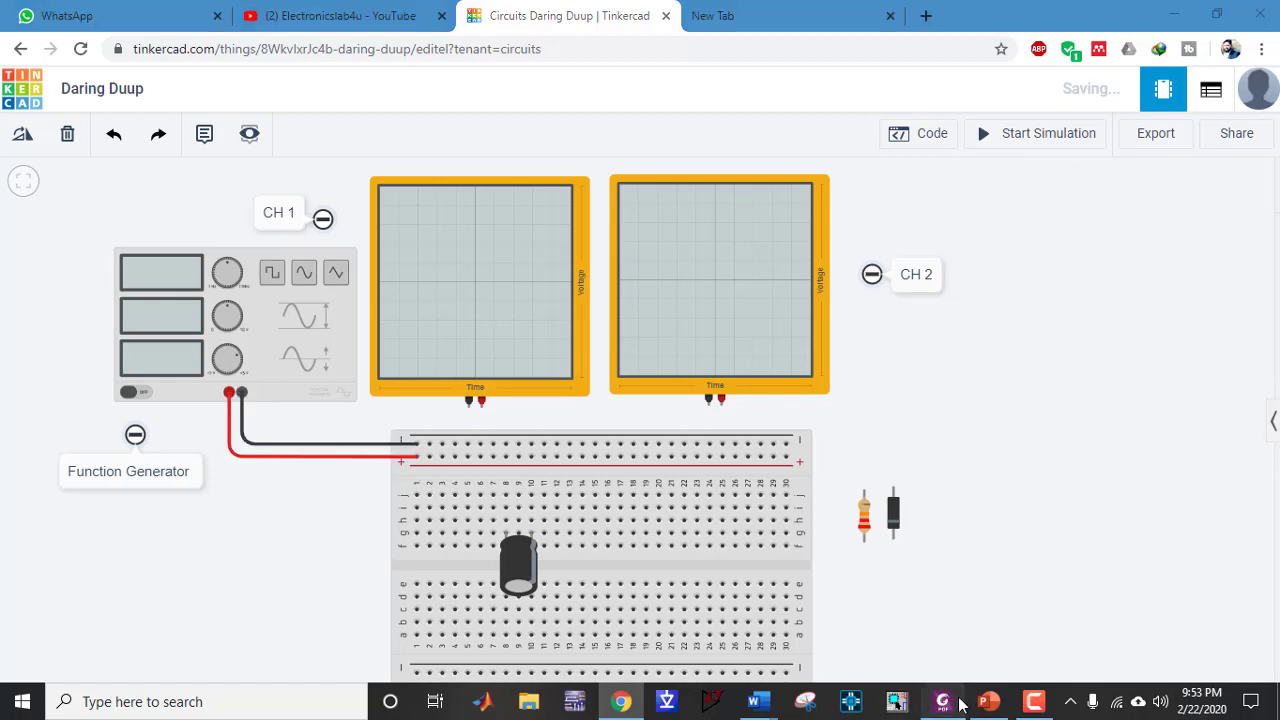
{"action": "left_click", "coordinate": [955, 708]}
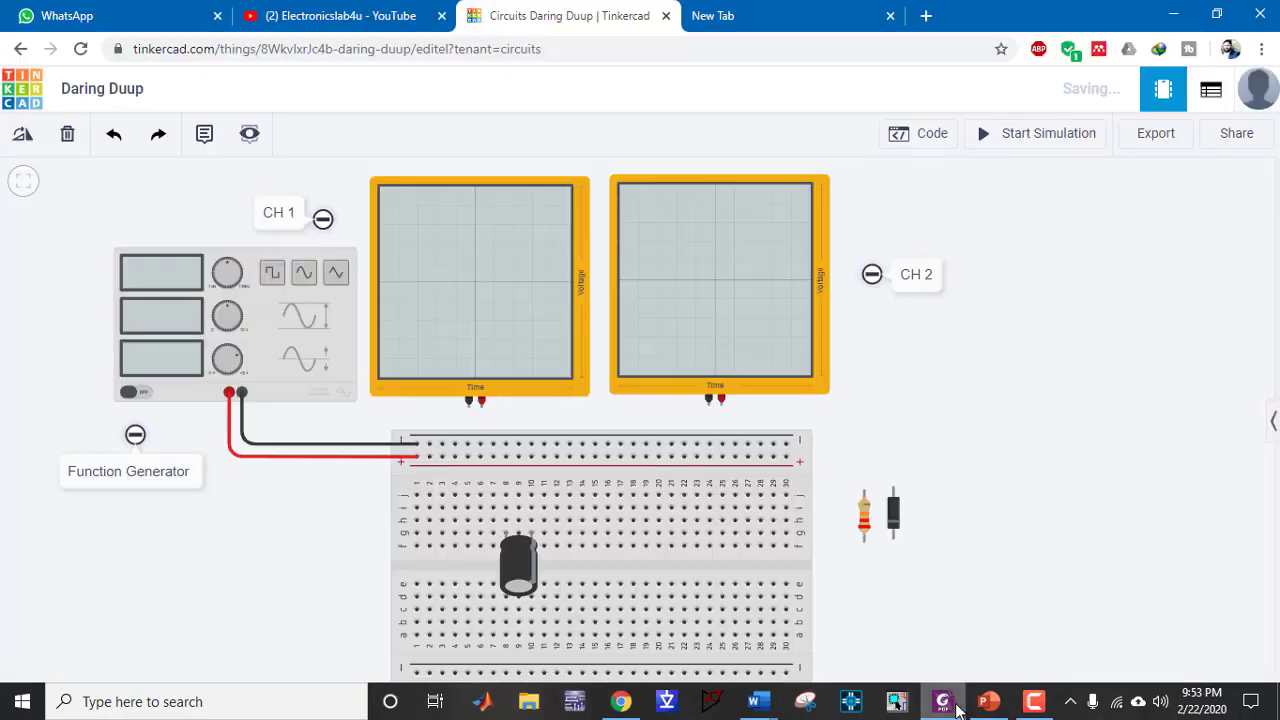
{"action": "left_click", "coordinate": [506, 456]}
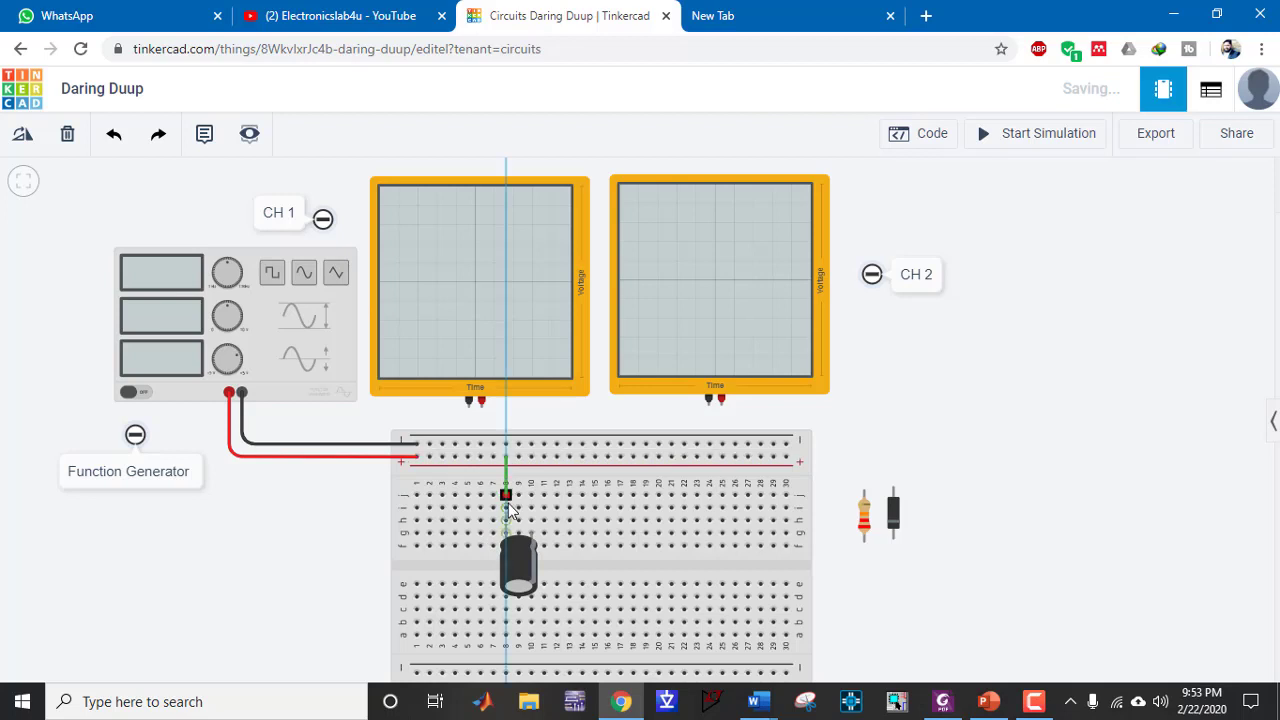
{"action": "left_click", "coordinate": [506, 494]}
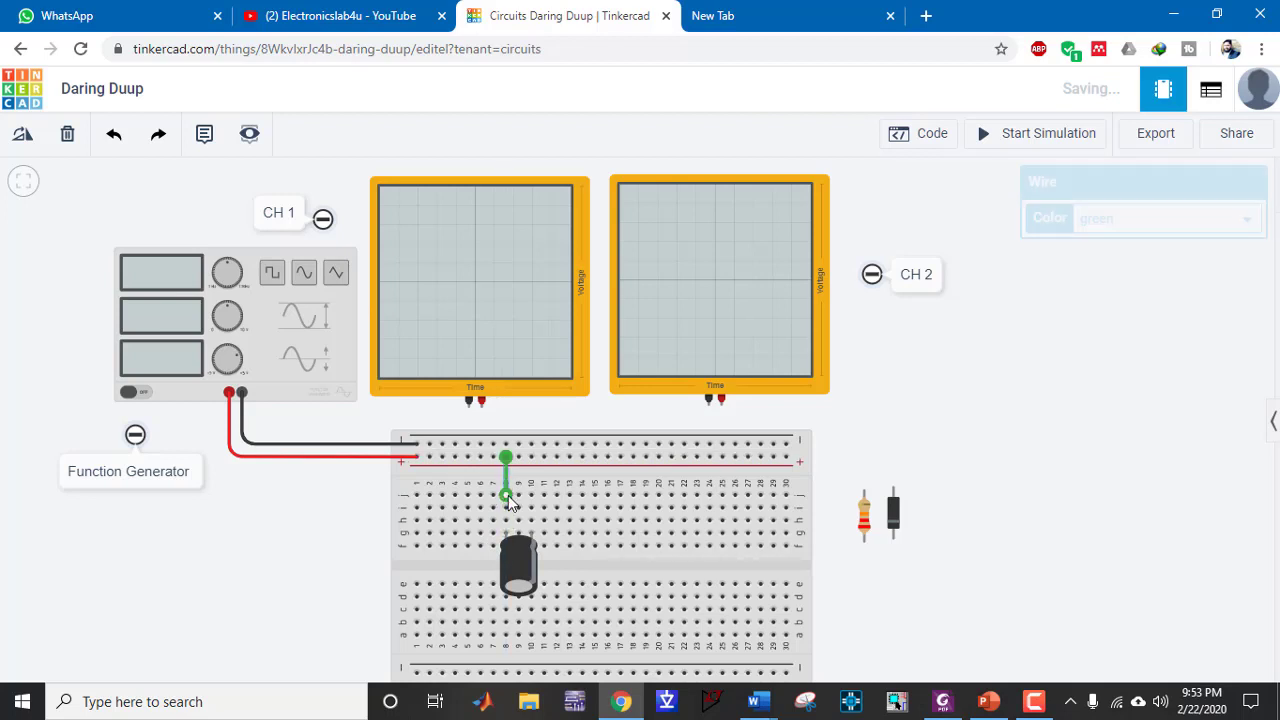
{"action": "left_click", "coordinate": [1158, 228]}
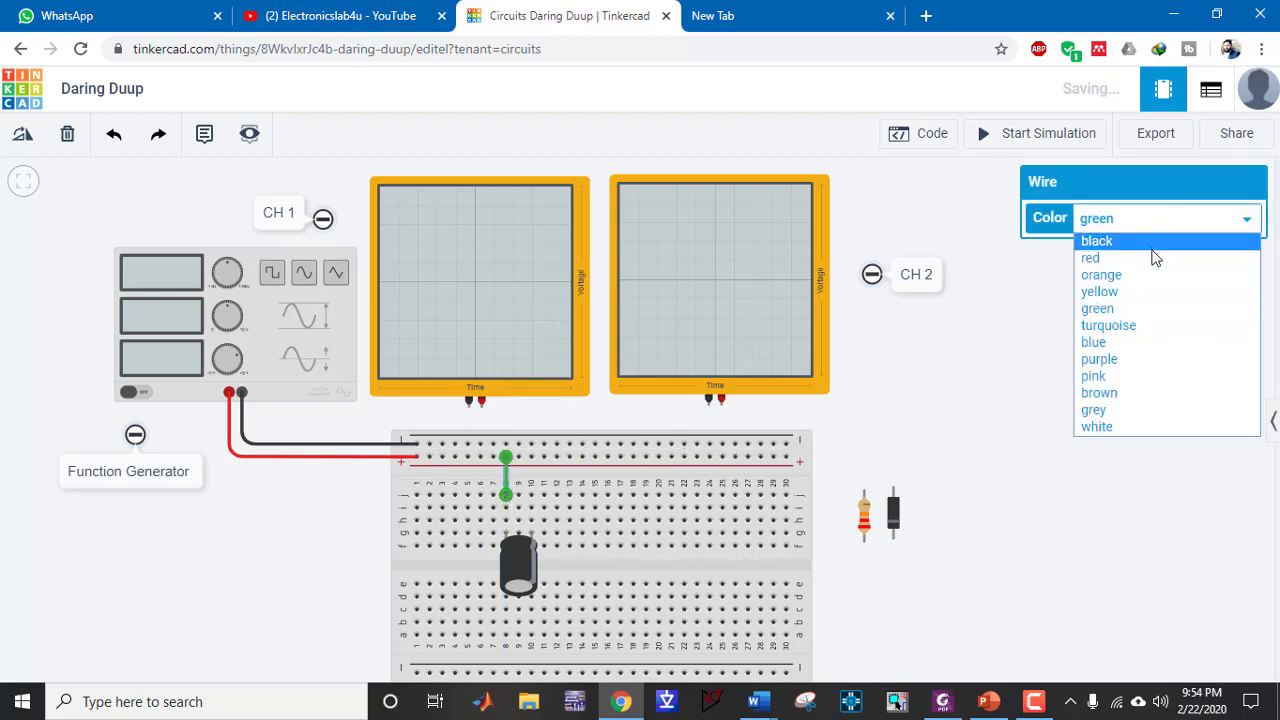
{"action": "left_click", "coordinate": [1155, 258]}
{"action": "left_click", "coordinate": [1258, 461]}
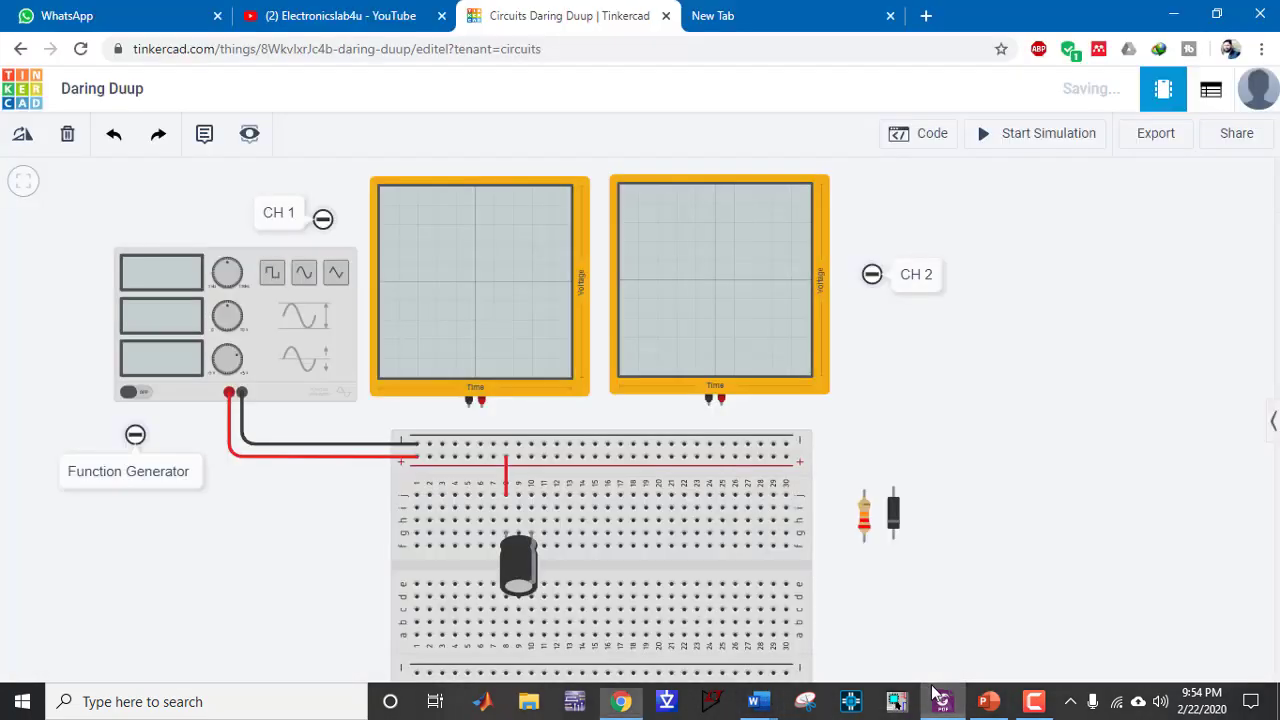
Place the diode in breadboard column 14 across the centre gap and rotate it 180 degrees so its band faces up
{"action": "left_click_drag", "start_coordinate": [893, 515], "coordinate": [586, 556]}
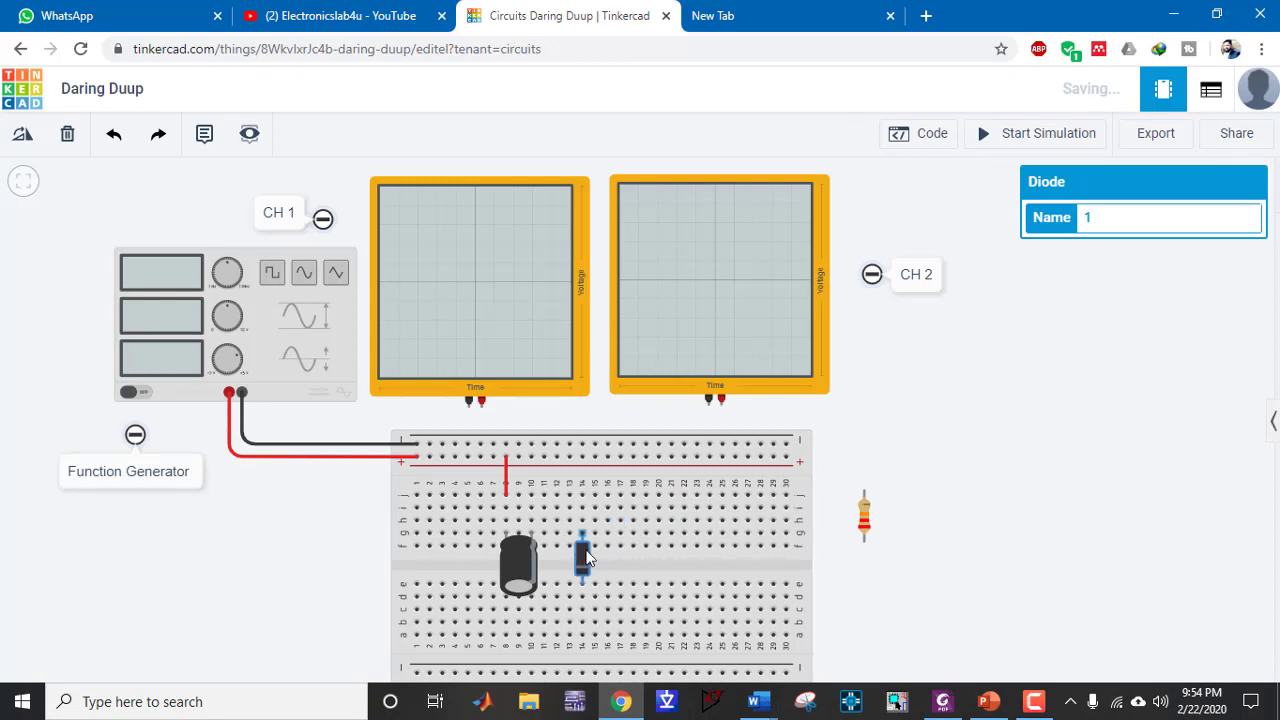
{"action": "left_click", "coordinate": [29, 140]}
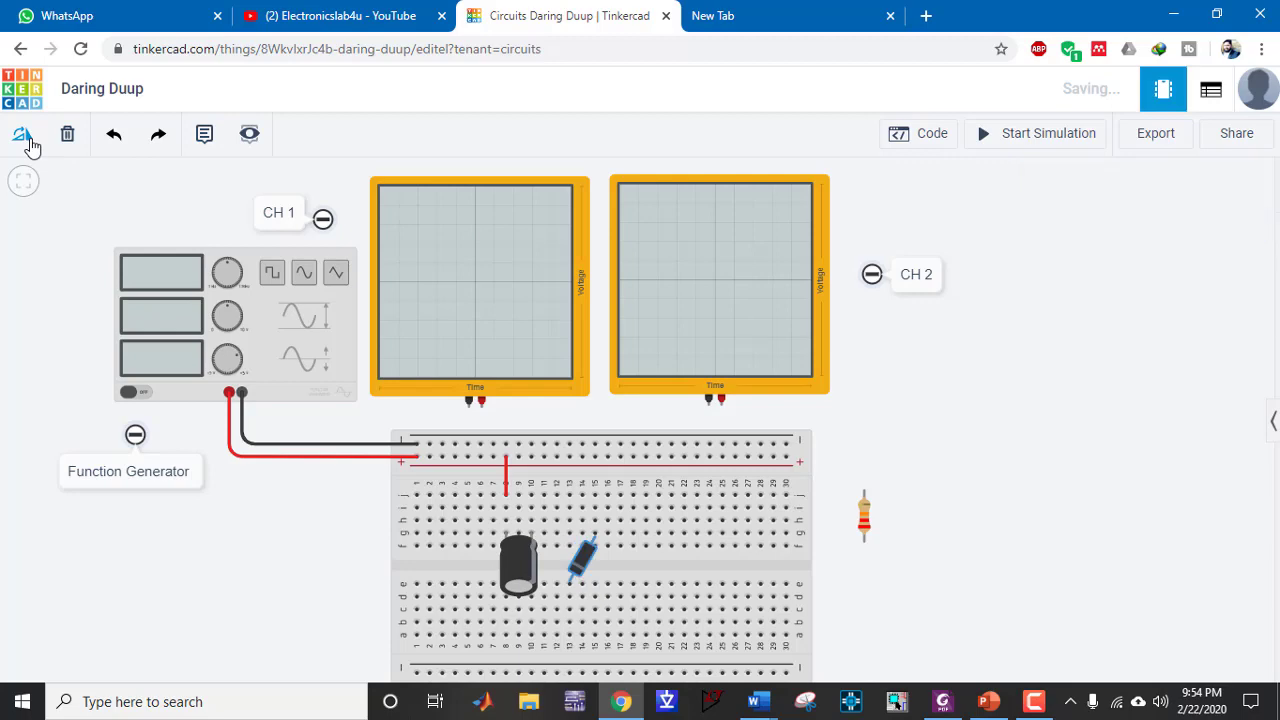
{"action": "left_click", "coordinate": [22, 135]}
{"action": "left_click", "coordinate": [22, 135]}
Place the resistor in breadboard column 18 across the centre gap, beside the diode
{"action": "left_click", "coordinate": [938, 704]}
{"action": "left_click", "coordinate": [936, 706]}
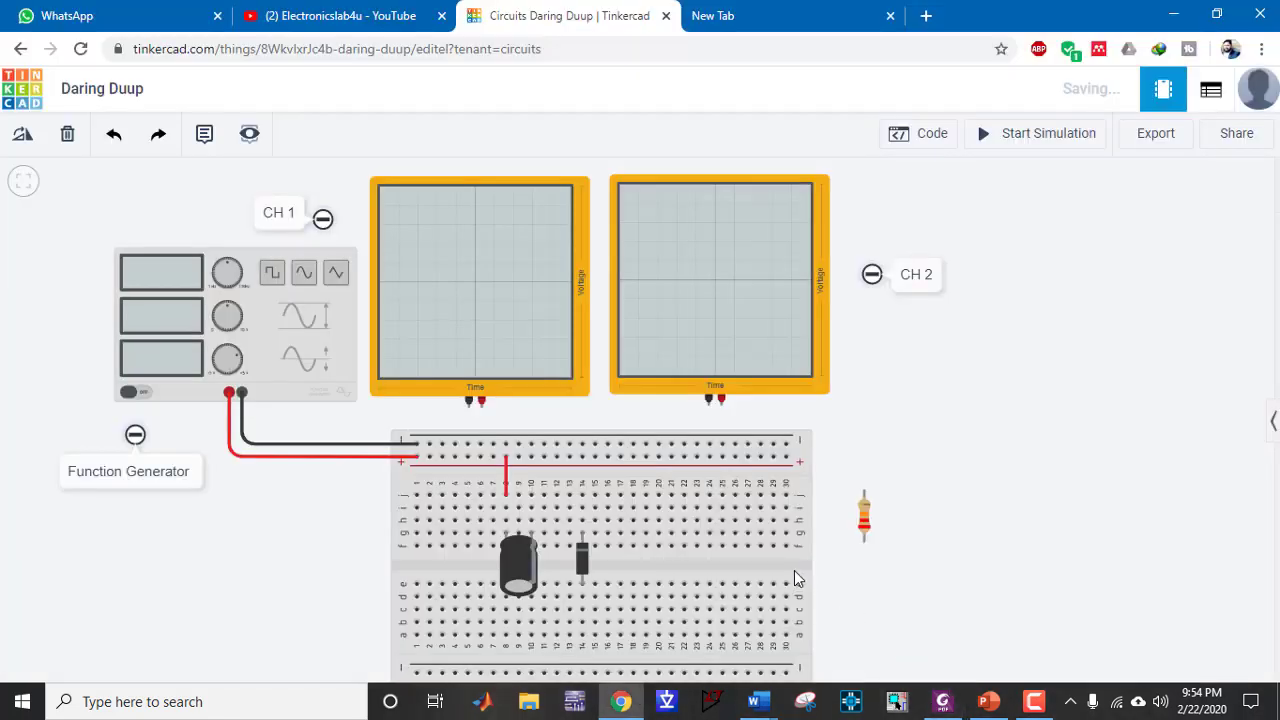
{"action": "left_click_drag", "start_coordinate": [872, 522], "coordinate": [635, 565]}
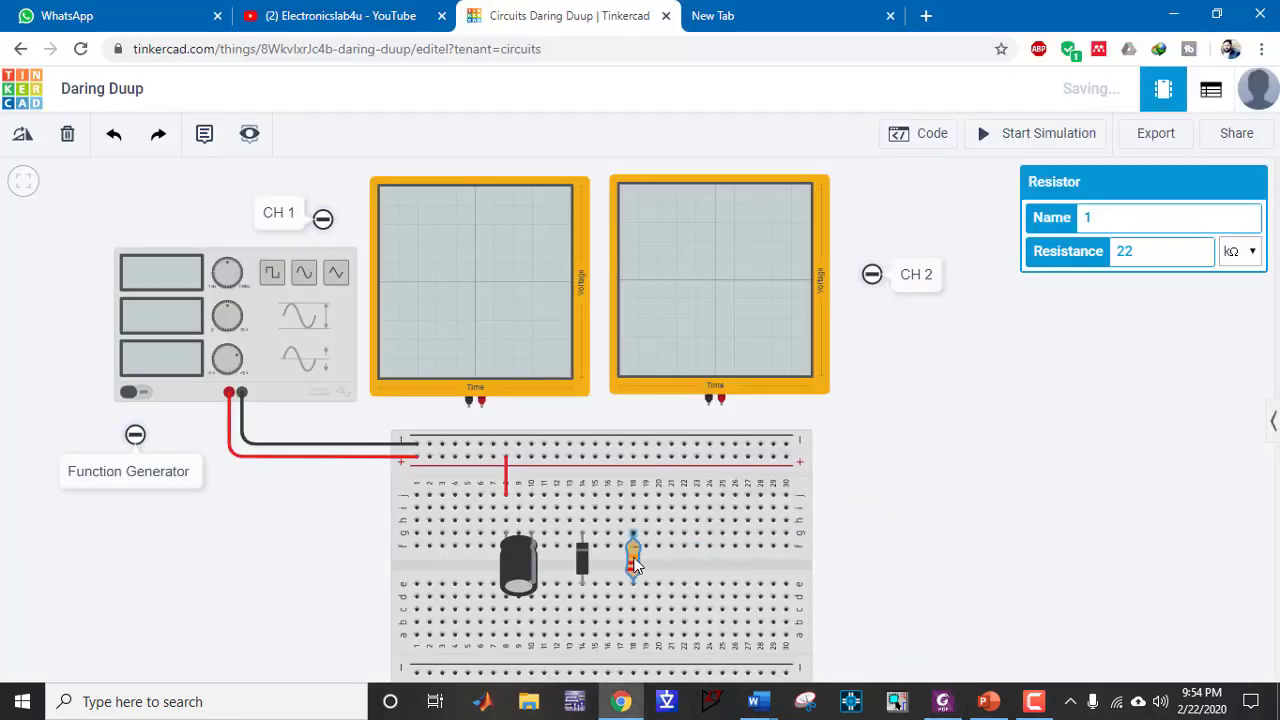
{"action": "left_click", "coordinate": [917, 573]}
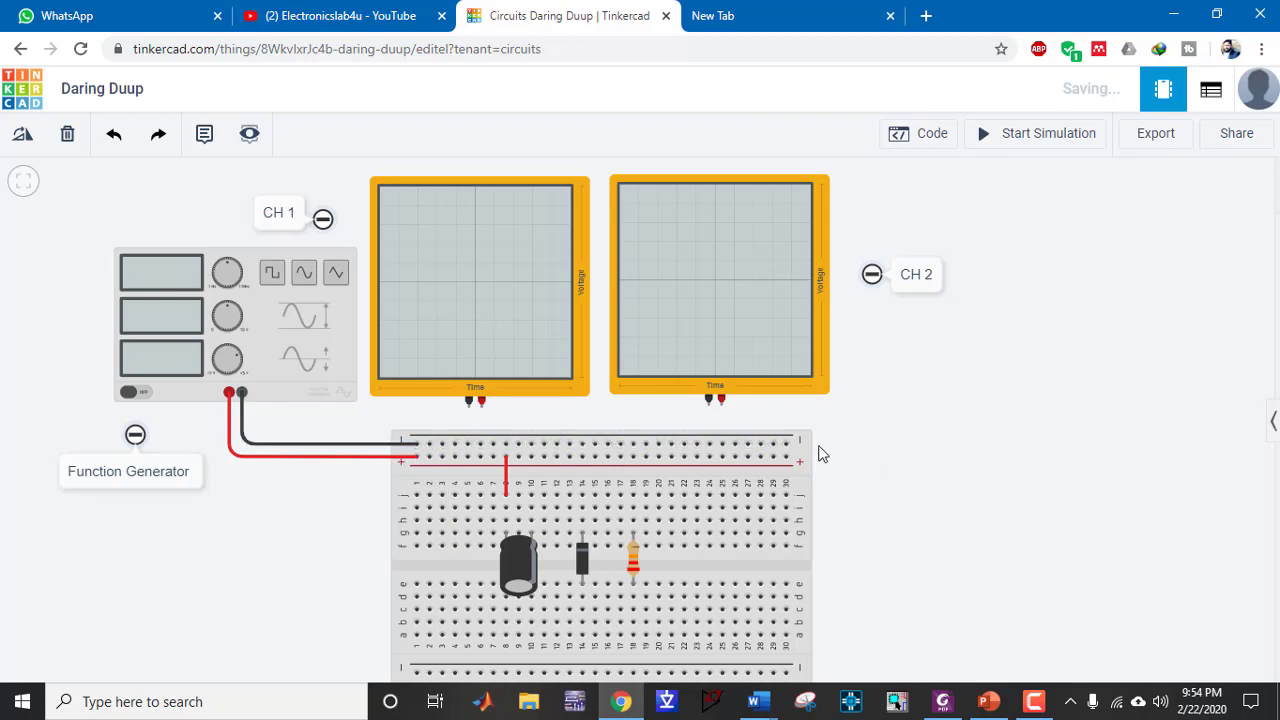
Route a wire around the breadboard's edge from the top negative rail to the bottom negative rail at column 30 and color it black
{"action": "left_click", "coordinate": [786, 443]}
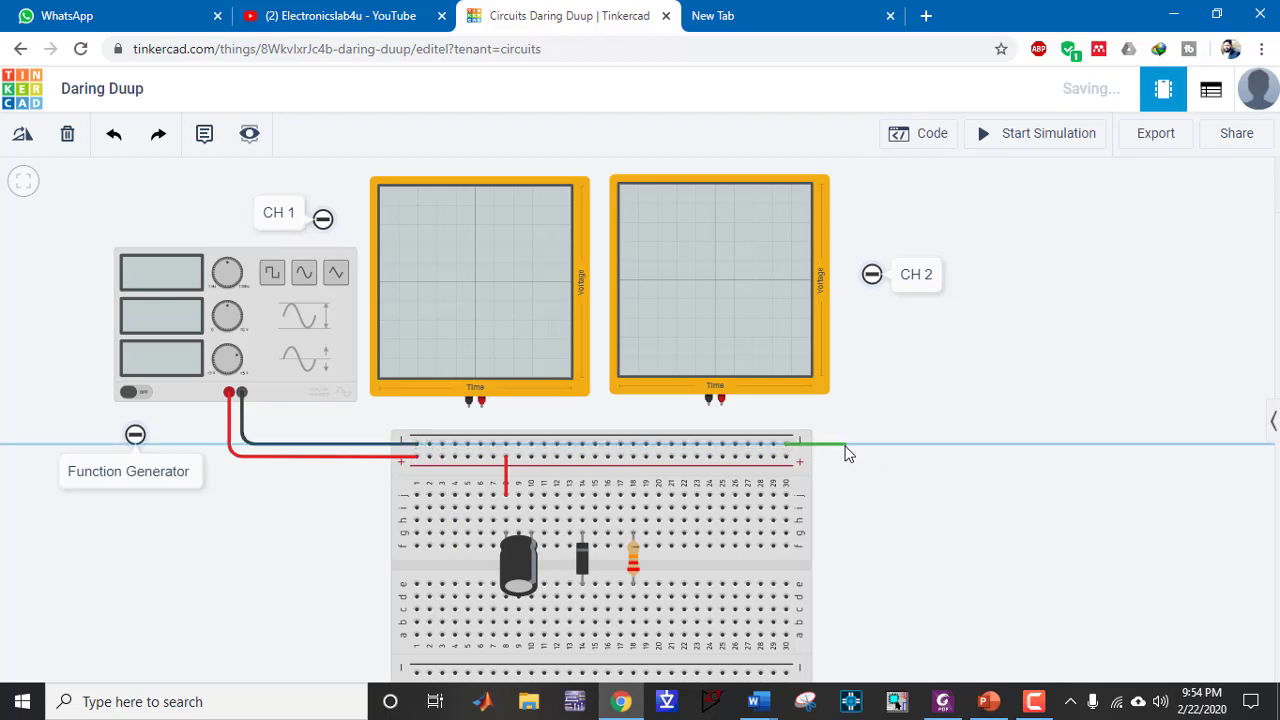
{"action": "left_click", "coordinate": [845, 445]}
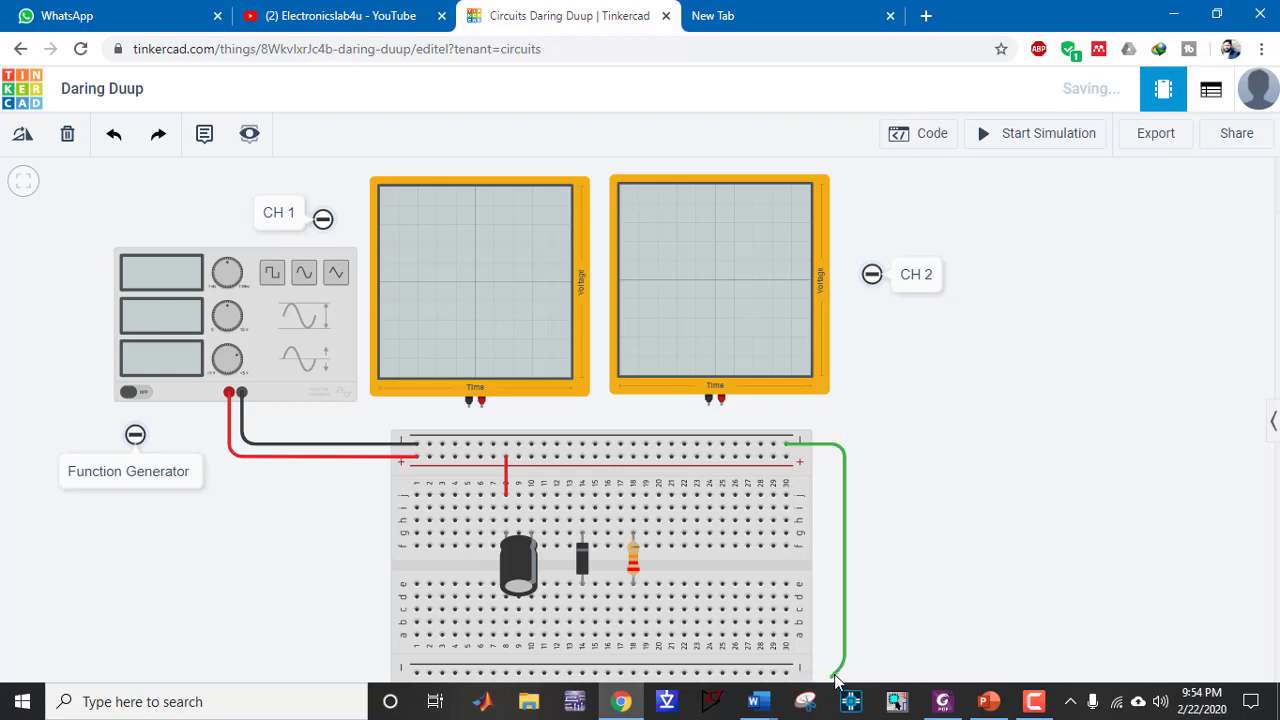
{"action": "left_click", "coordinate": [845, 673]}
{"action": "left_click", "coordinate": [786, 672]}
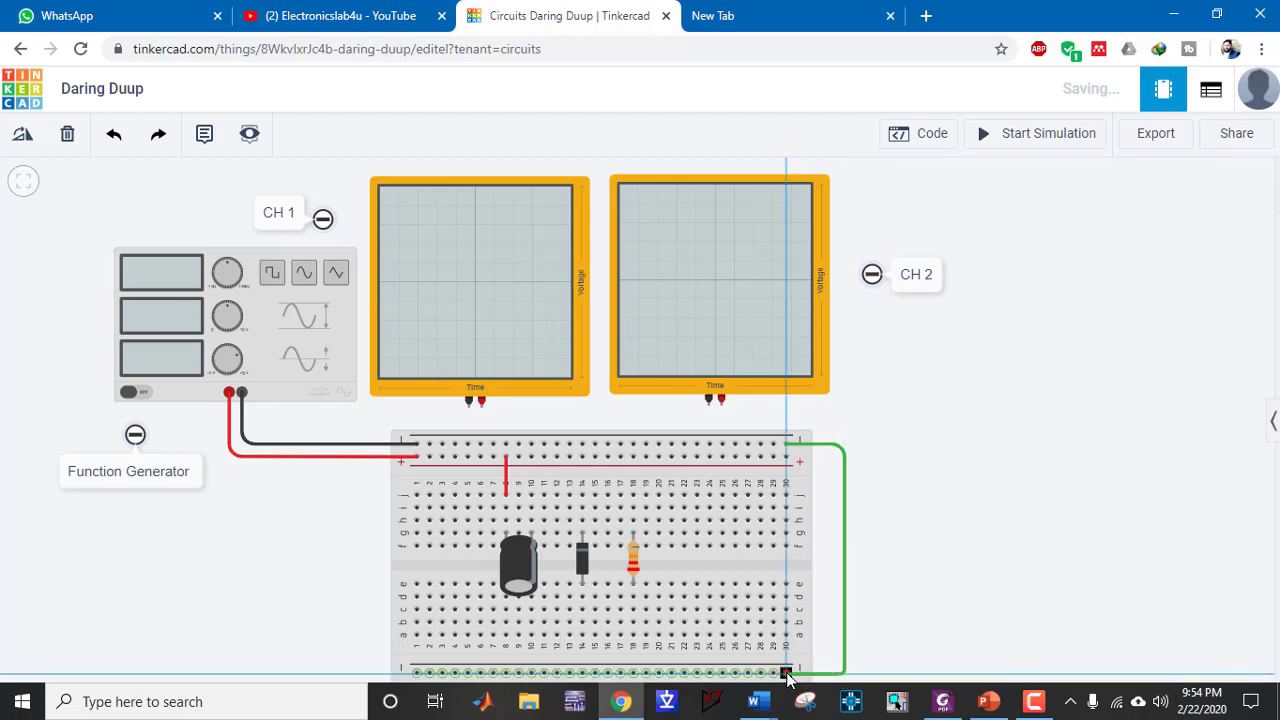
{"action": "left_click", "coordinate": [1099, 222]}
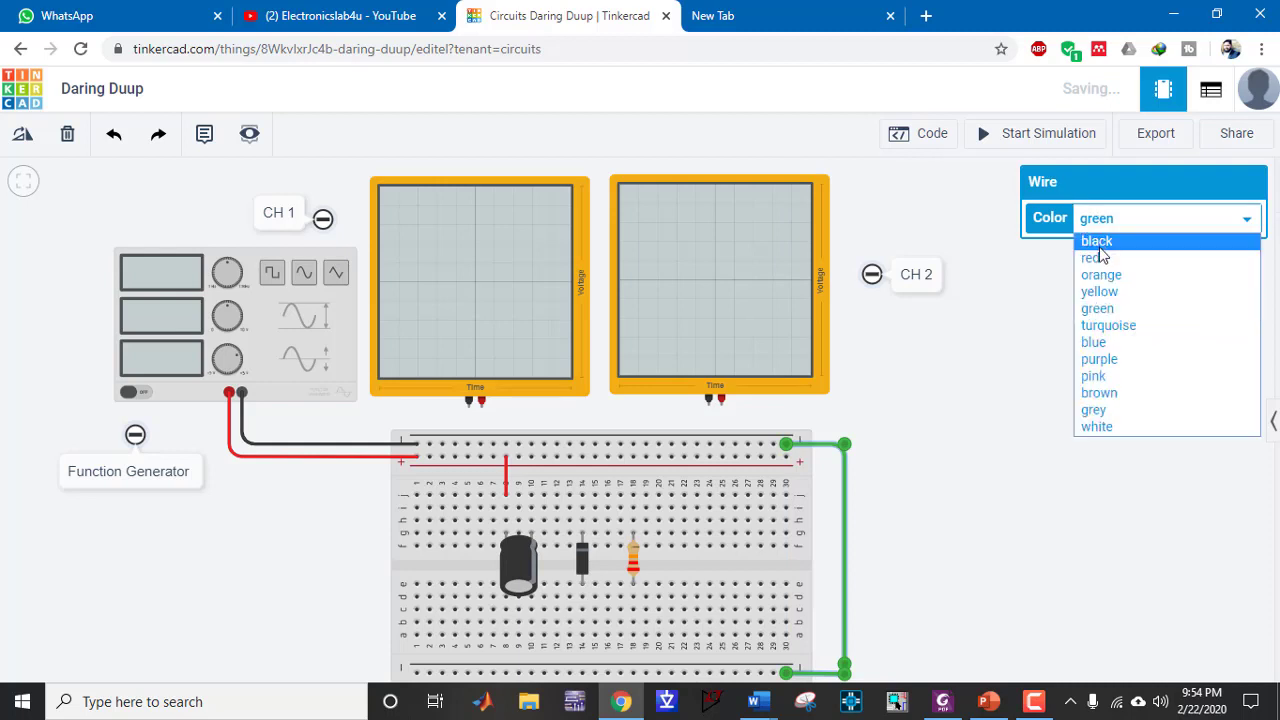
{"action": "left_click", "coordinate": [1096, 246]}
{"action": "left_click", "coordinate": [909, 513]}
Wire the capacitor's column 10 lead to the diode's upper lead in column 14, and that to the resistor's upper lead in column 18
{"action": "scroll", "coordinate": [918, 502], "scroll_direction": "down", "scroll_amount": 1}
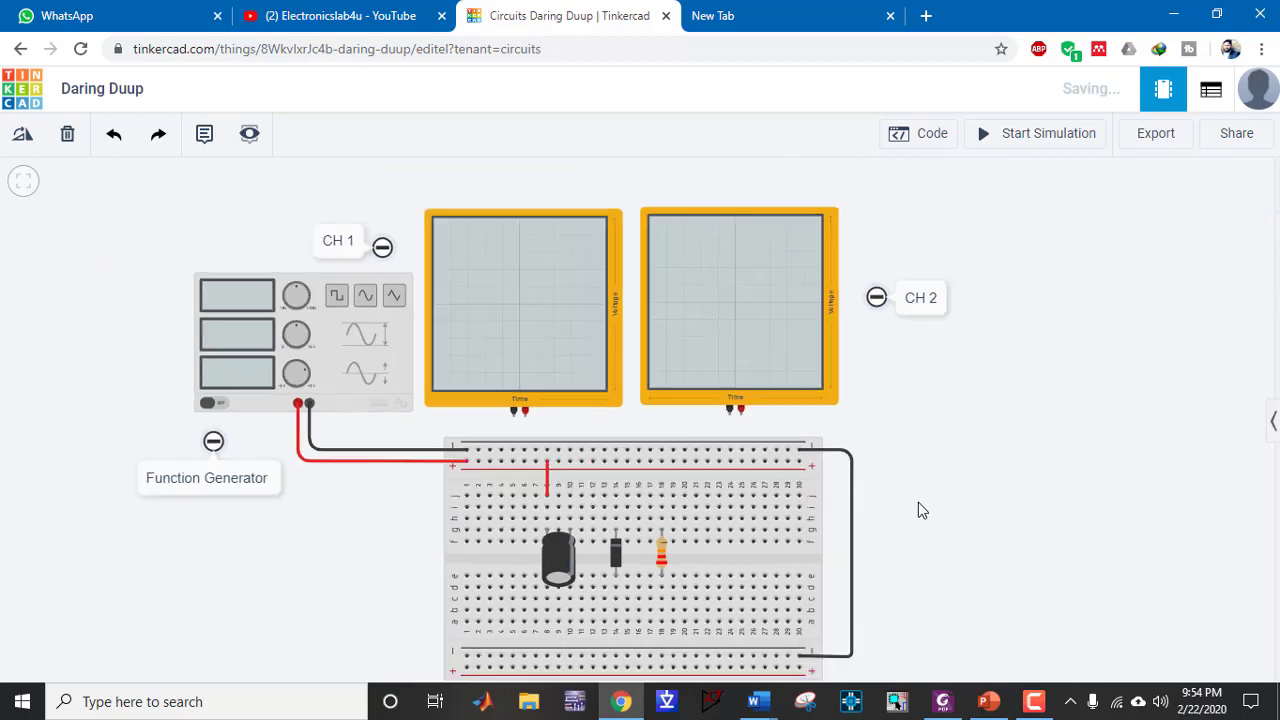
{"action": "left_click_drag", "start_coordinate": [936, 516], "coordinate": [957, 470]}
{"action": "scroll", "coordinate": [920, 480], "scroll_direction": "up", "scroll_amount": 1}
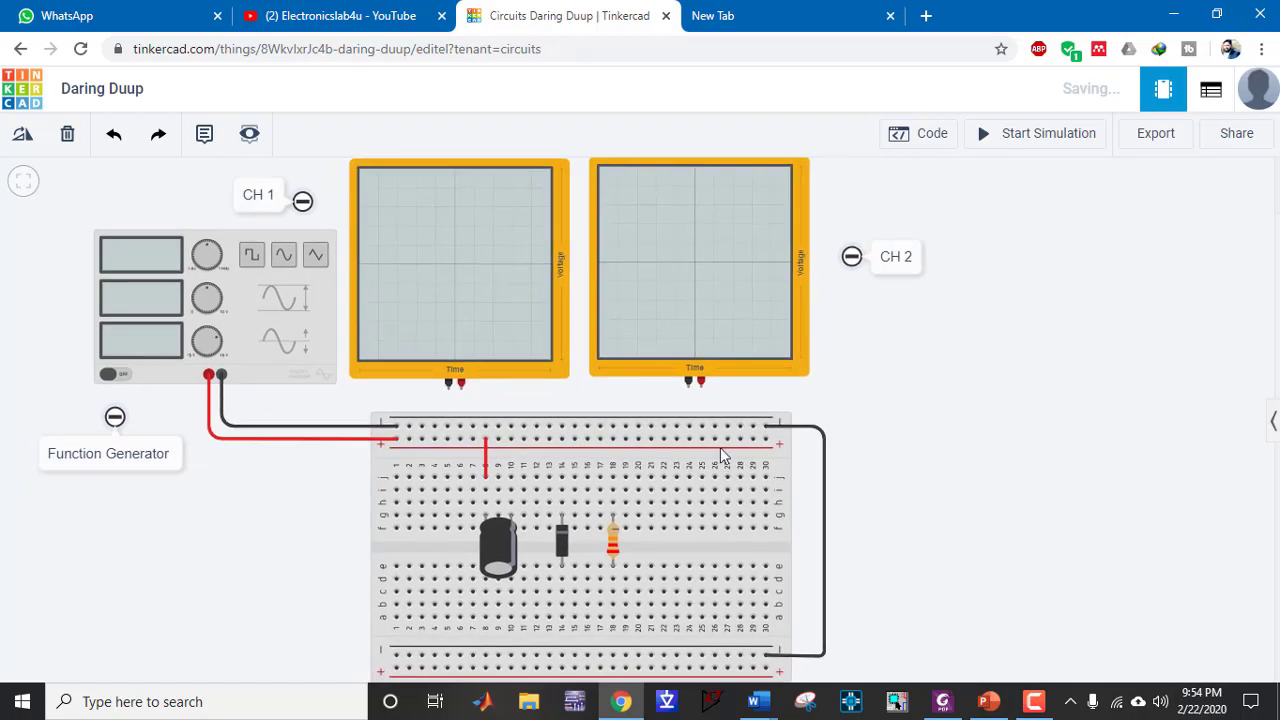
{"action": "left_click", "coordinate": [511, 490]}
{"action": "left_click", "coordinate": [562, 491]}
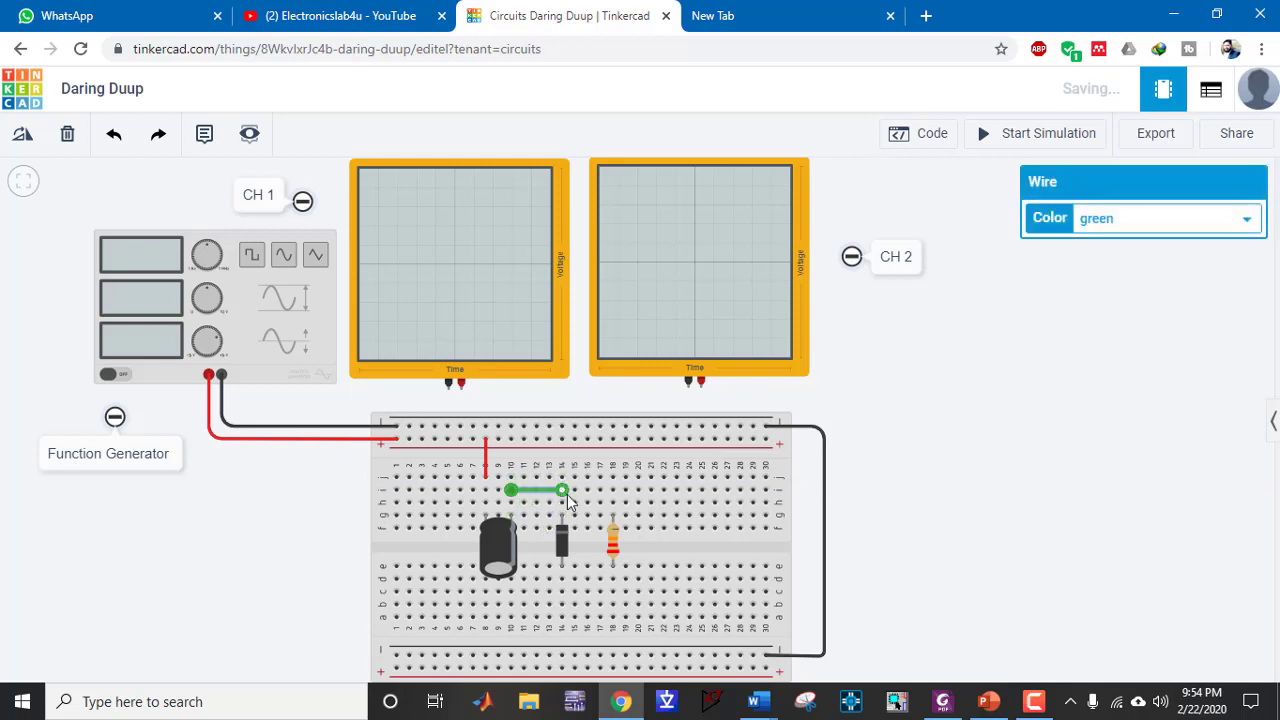
{"action": "left_click", "coordinate": [562, 503]}
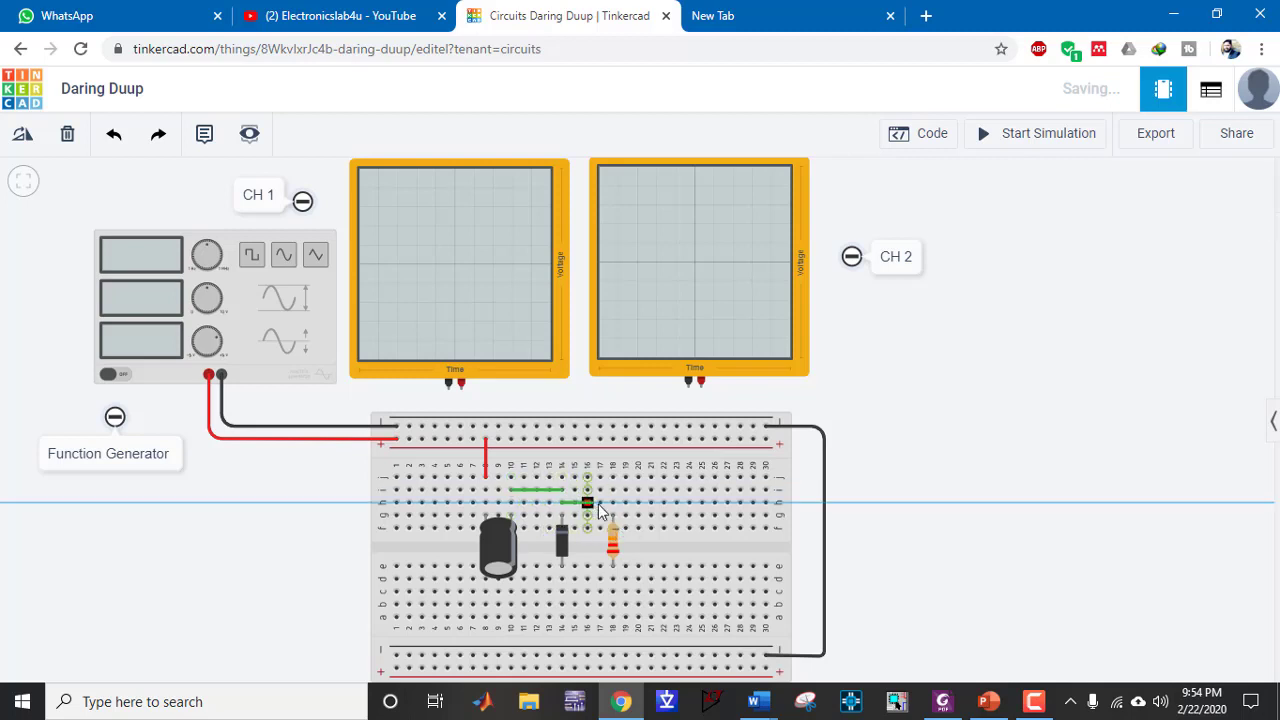
{"action": "left_click", "coordinate": [613, 503]}
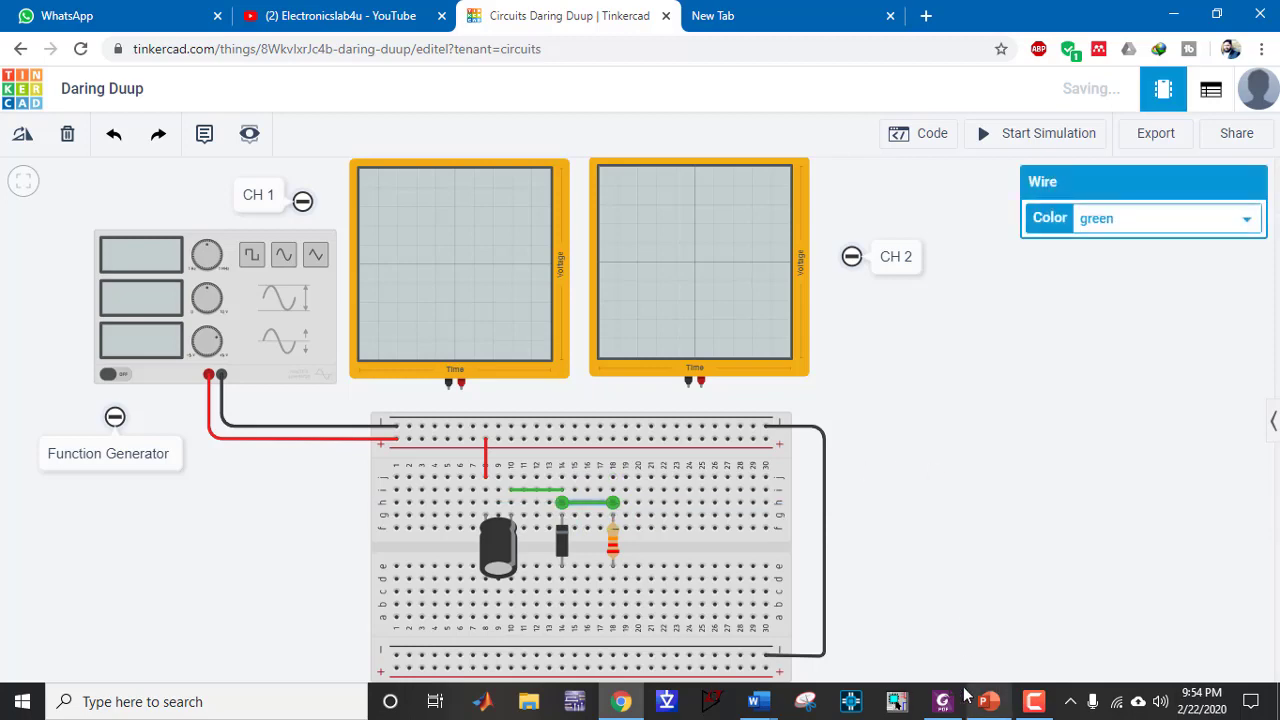
Check the clamper schematic, join the lower diode and resistor leads in columns 14 and 18, and ground column 14 to the bottom negative rail
{"action": "left_click", "coordinate": [942, 701]}
{"action": "left_click", "coordinate": [942, 701]}
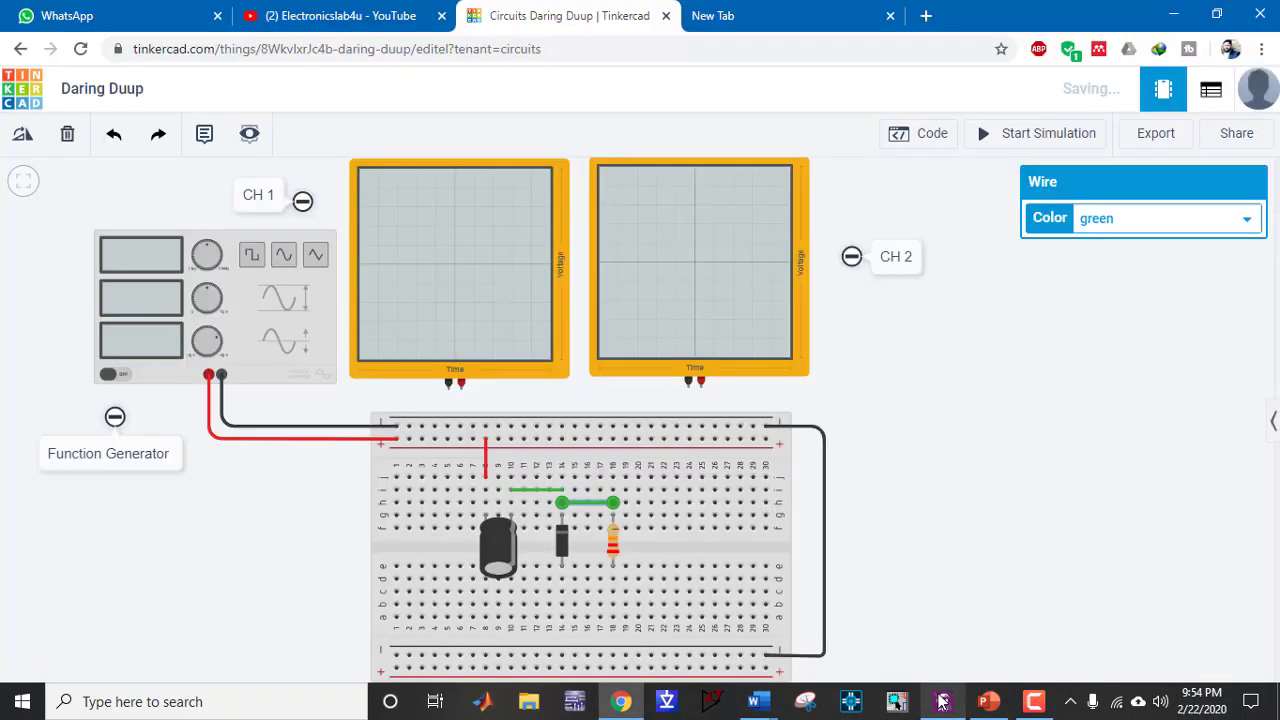
{"action": "left_click", "coordinate": [942, 701]}
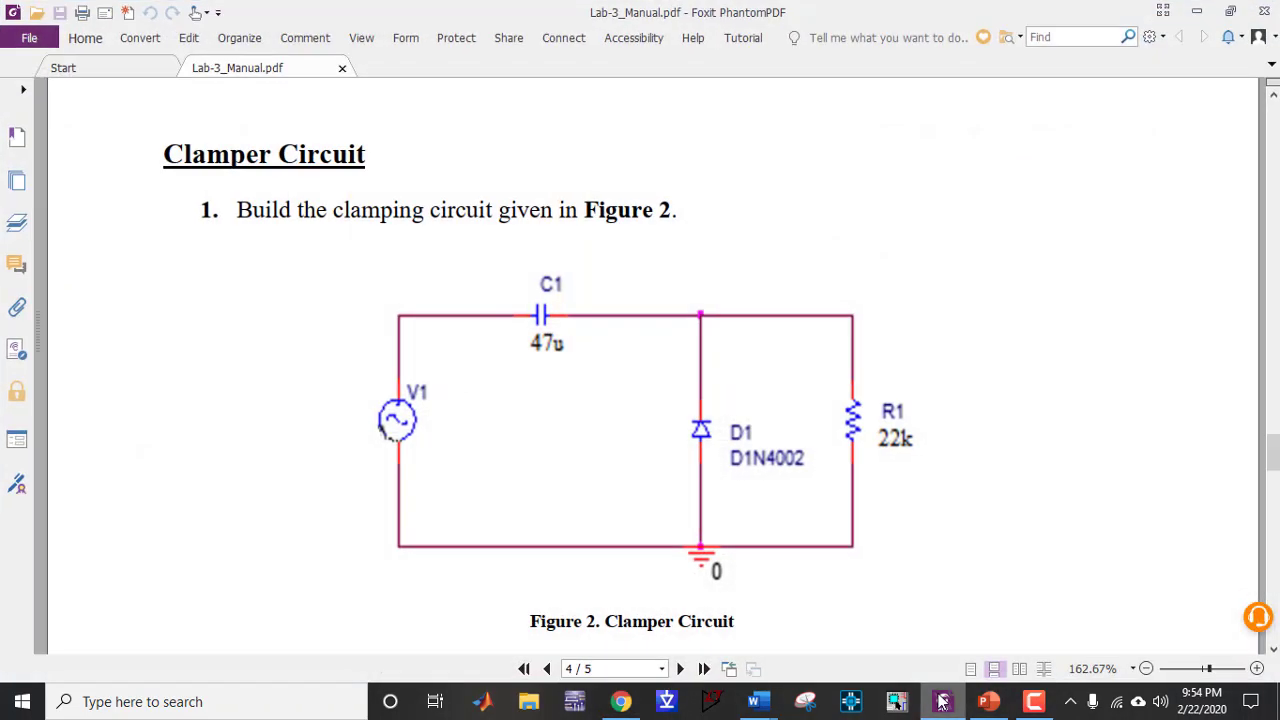
{"action": "left_click", "coordinate": [942, 701]}
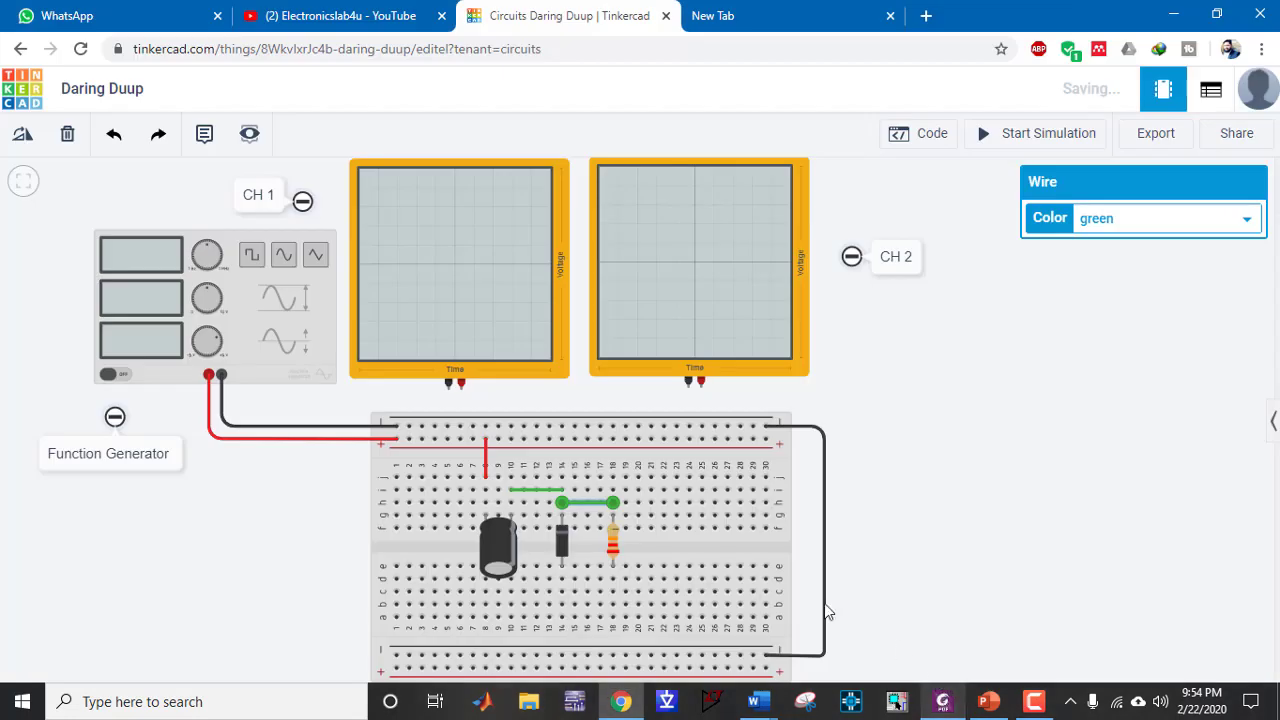
{"action": "left_click", "coordinate": [562, 593]}
{"action": "left_click", "coordinate": [613, 592]}
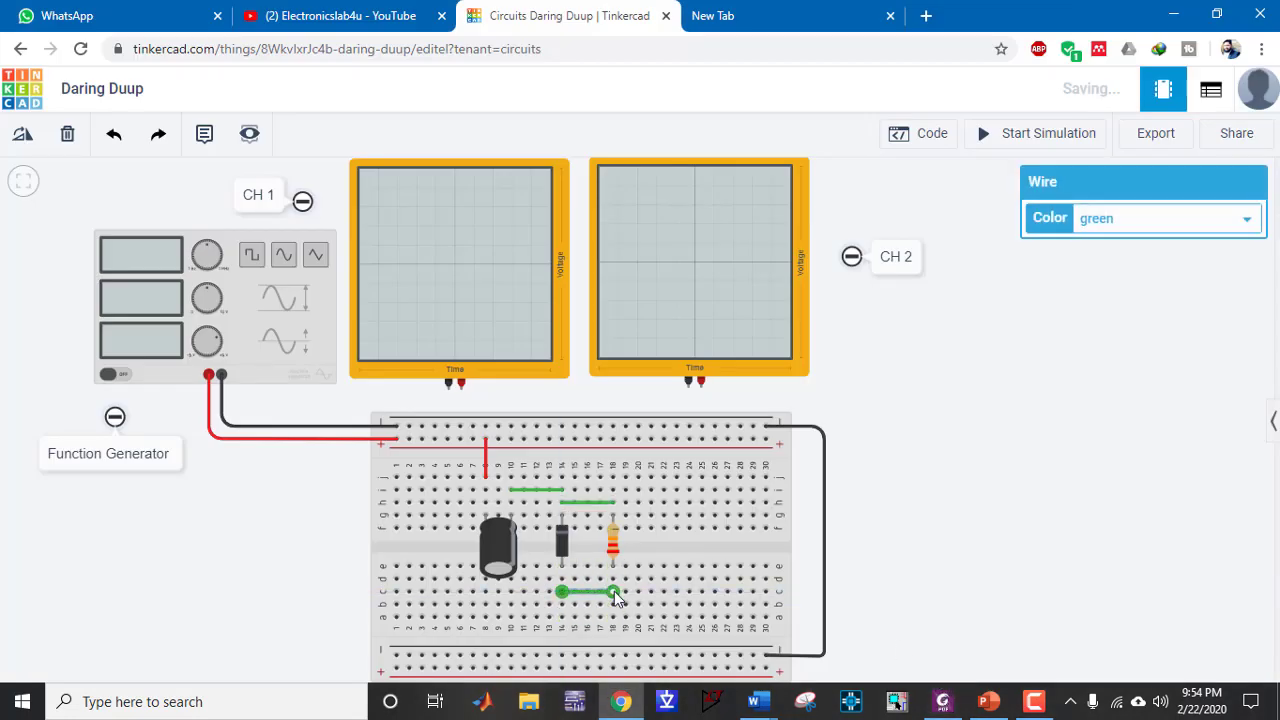
{"action": "left_click", "coordinate": [562, 618]}
{"action": "left_click", "coordinate": [562, 656]}
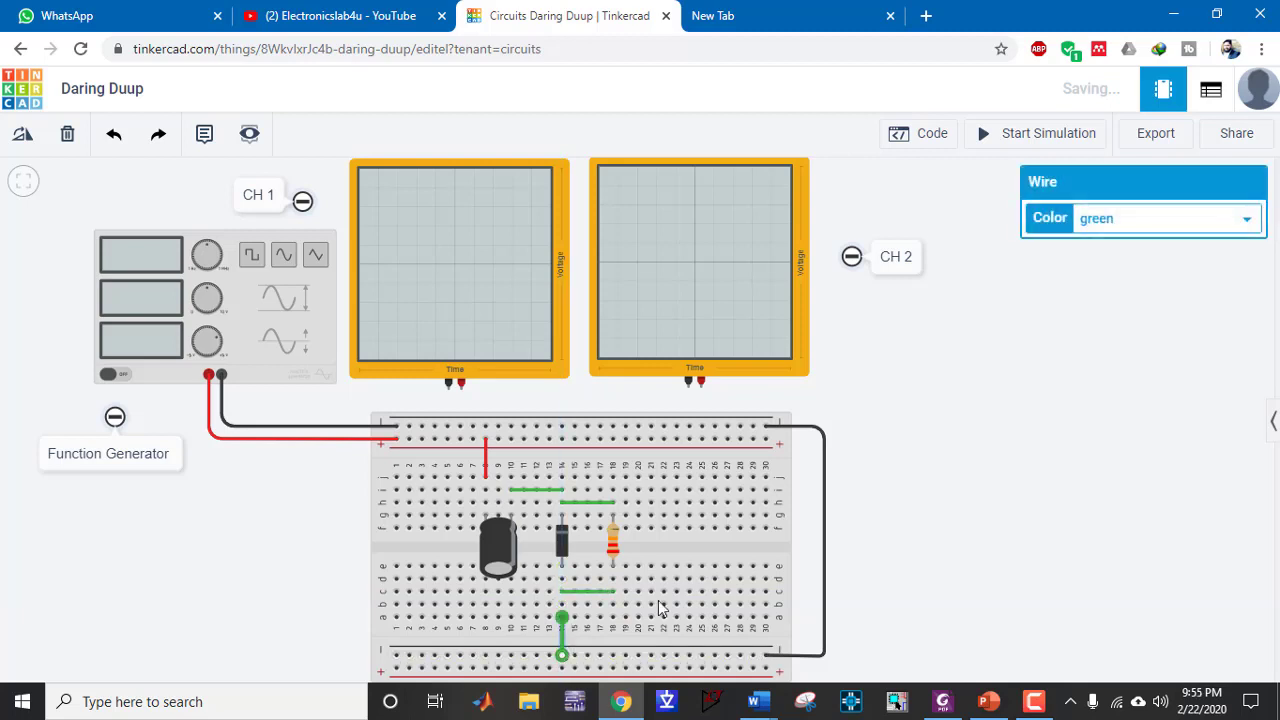
{"action": "left_click", "coordinate": [952, 559]}
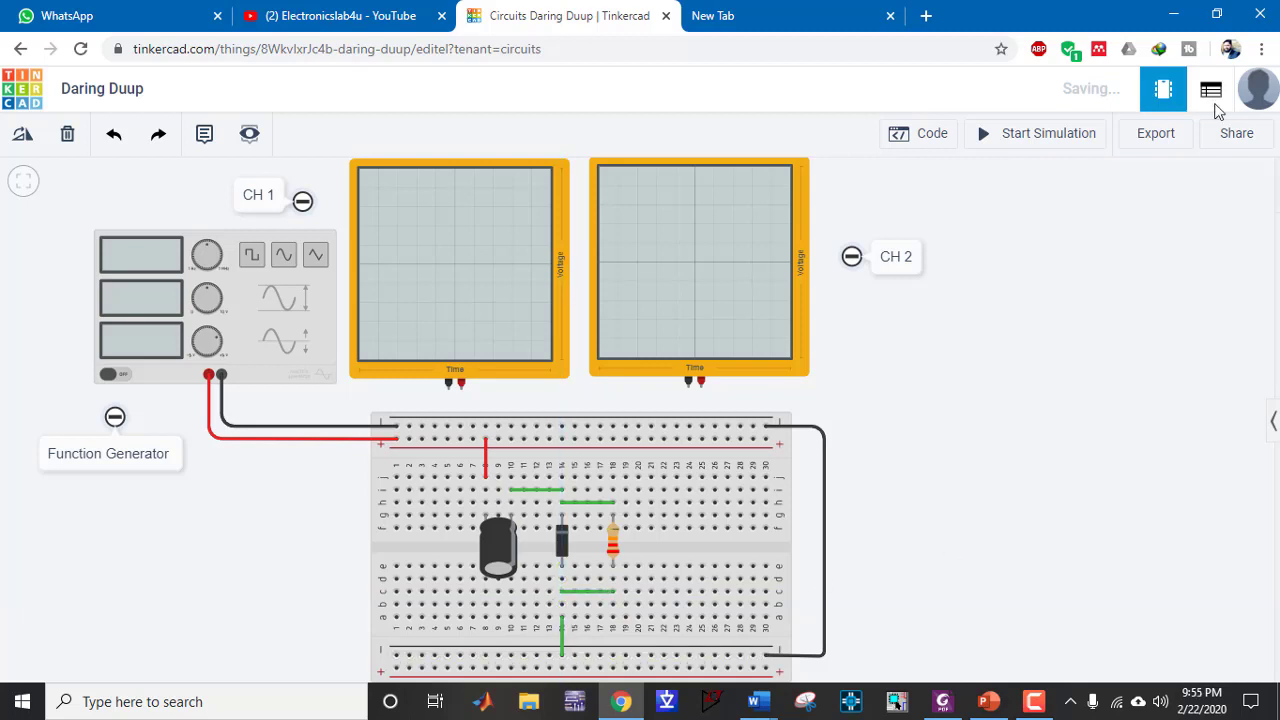
Connect the CH 1 oscilloscope's red and black terminals to the top positive and negative rails, coloring the positive wire red
{"action": "left_click", "coordinate": [462, 390]}
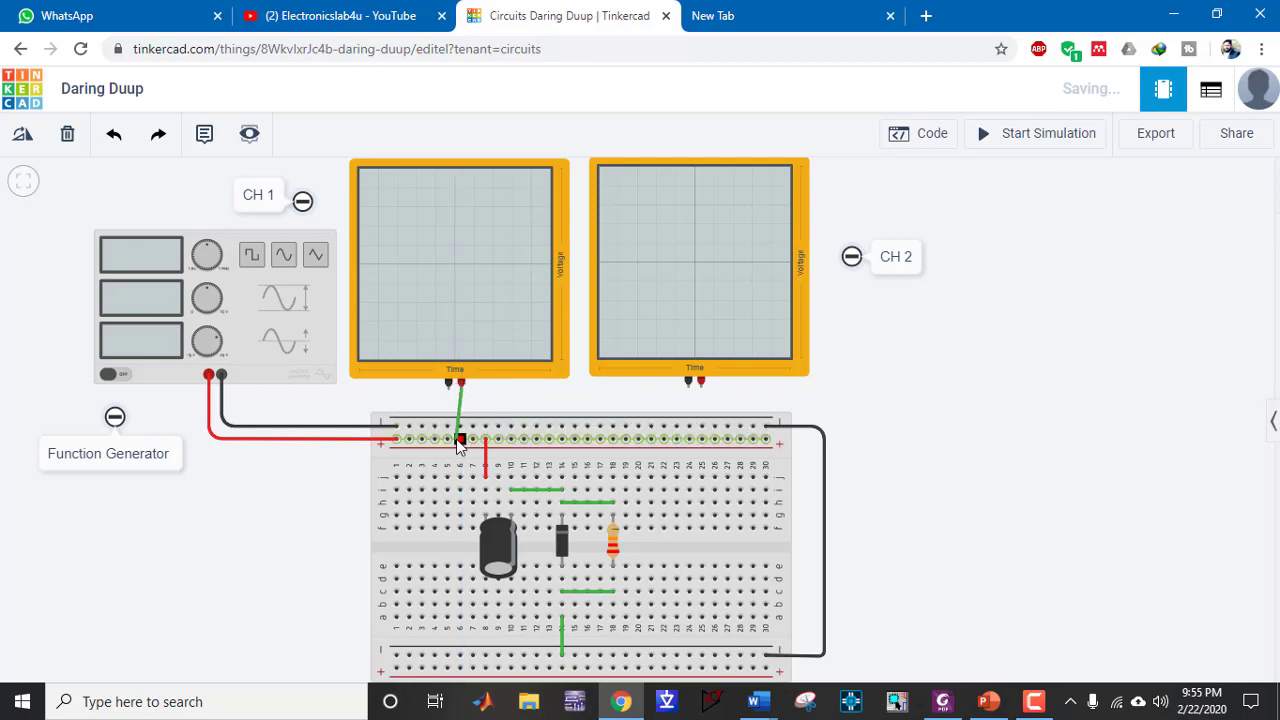
{"action": "left_click", "coordinate": [462, 441]}
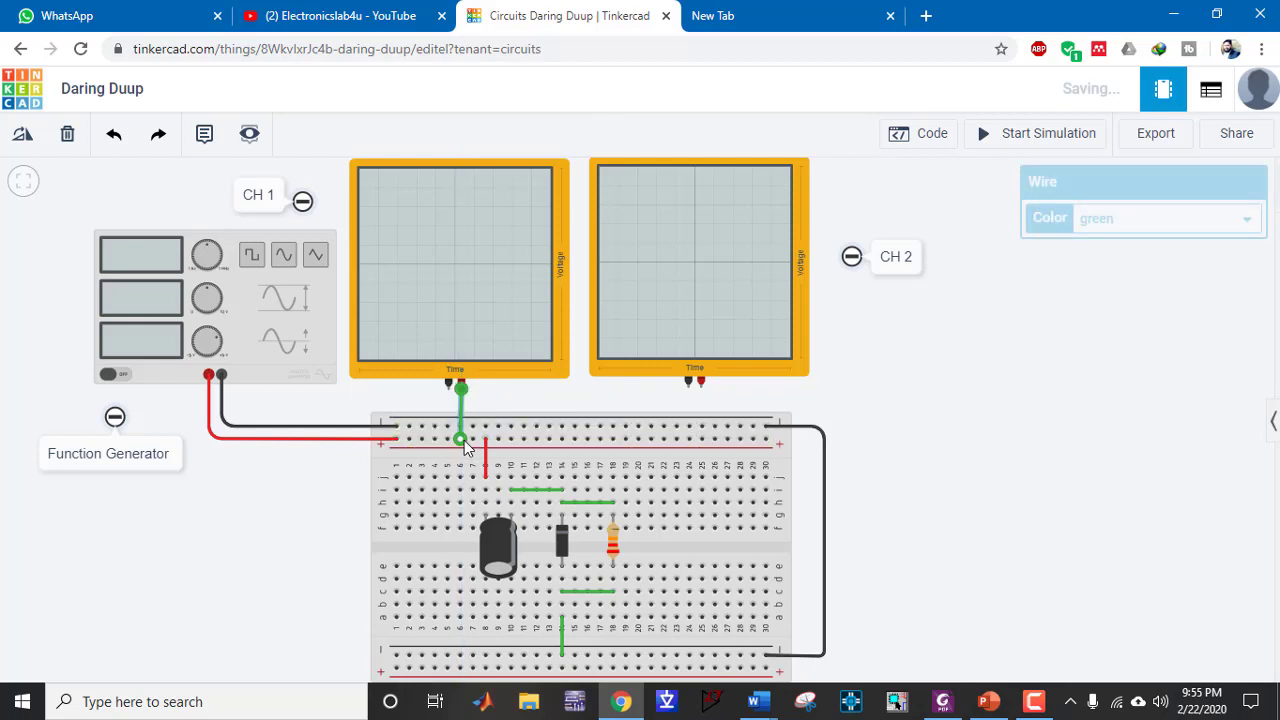
{"action": "left_click", "coordinate": [449, 390]}
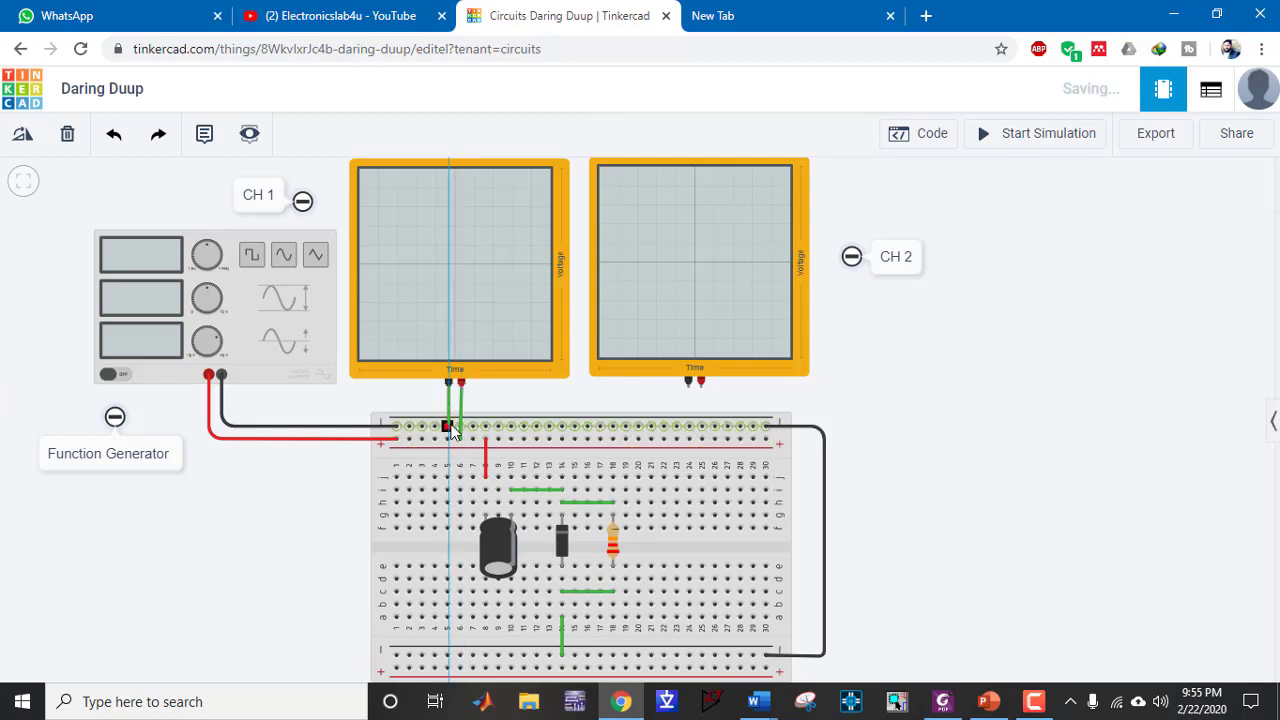
{"action": "left_click", "coordinate": [447, 427]}
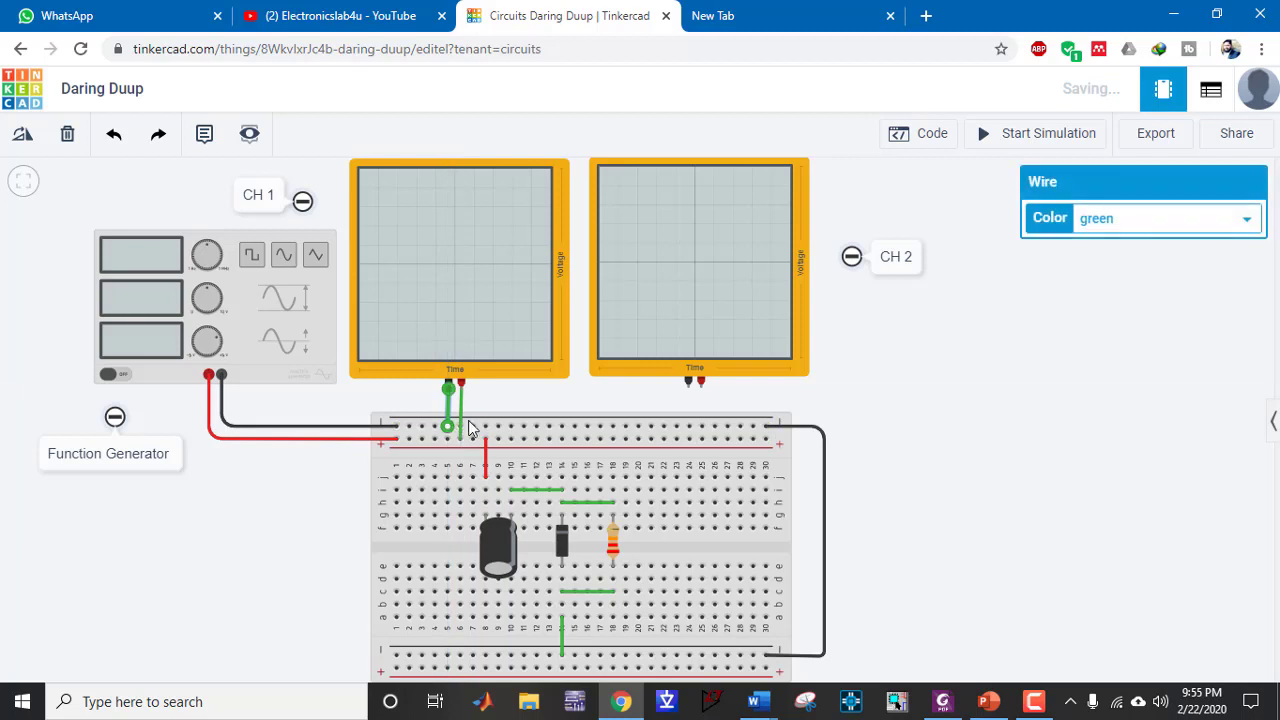
{"action": "left_click", "coordinate": [1100, 220]}
{"action": "left_click", "coordinate": [1106, 259]}
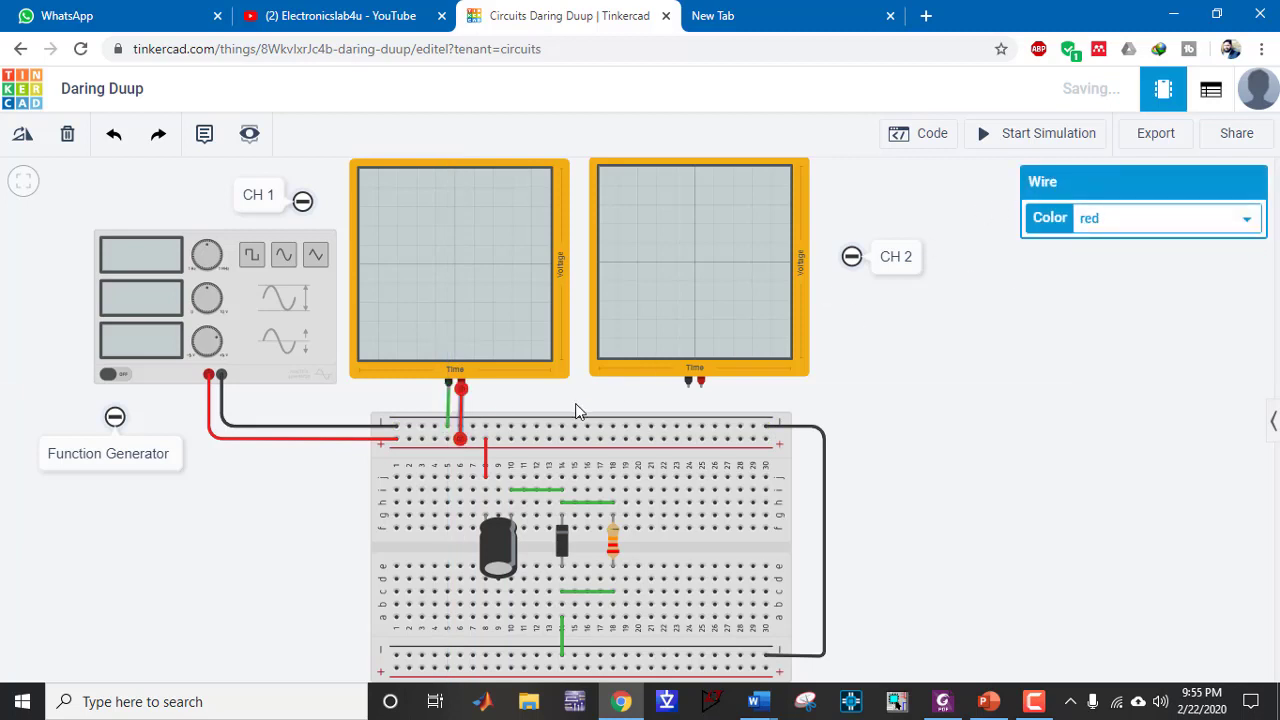
Color the wire between the CH 1 oscilloscope's black terminal and the top negative rail black
{"action": "left_click", "coordinate": [449, 410]}
{"action": "left_click", "coordinate": [1082, 228]}
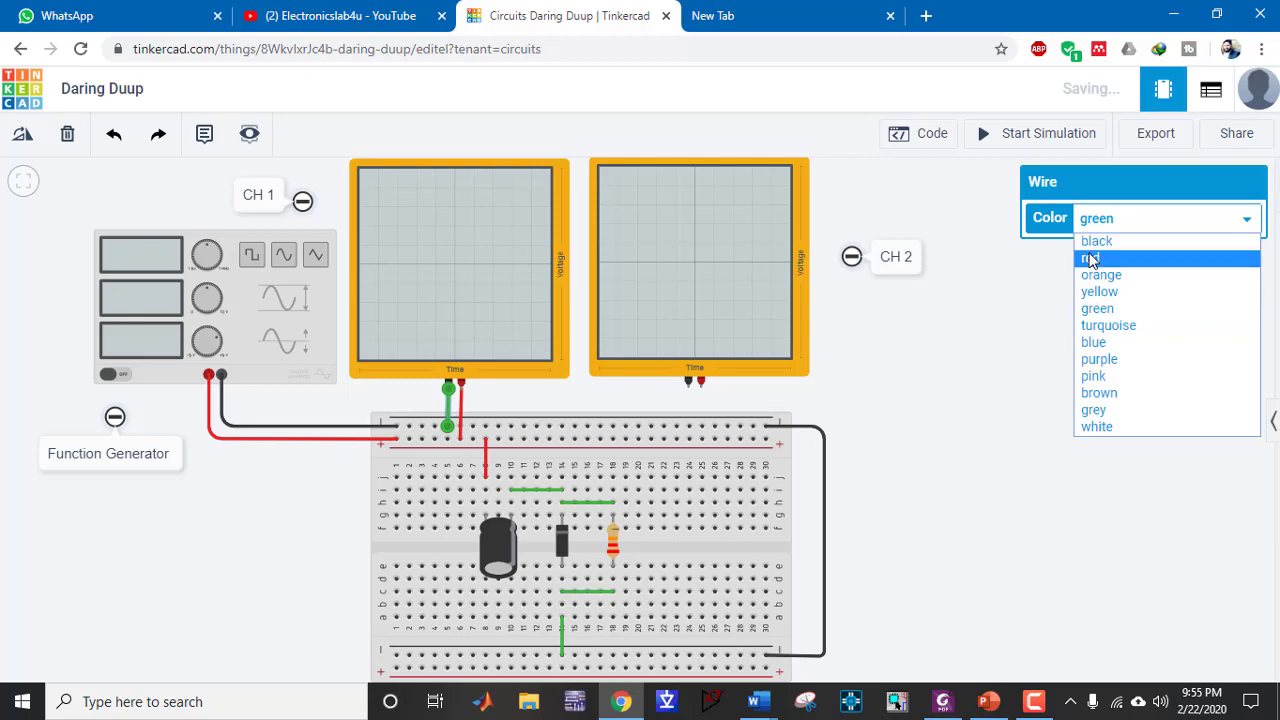
{"action": "left_click", "coordinate": [1094, 243]}
{"action": "left_click", "coordinate": [1018, 382]}
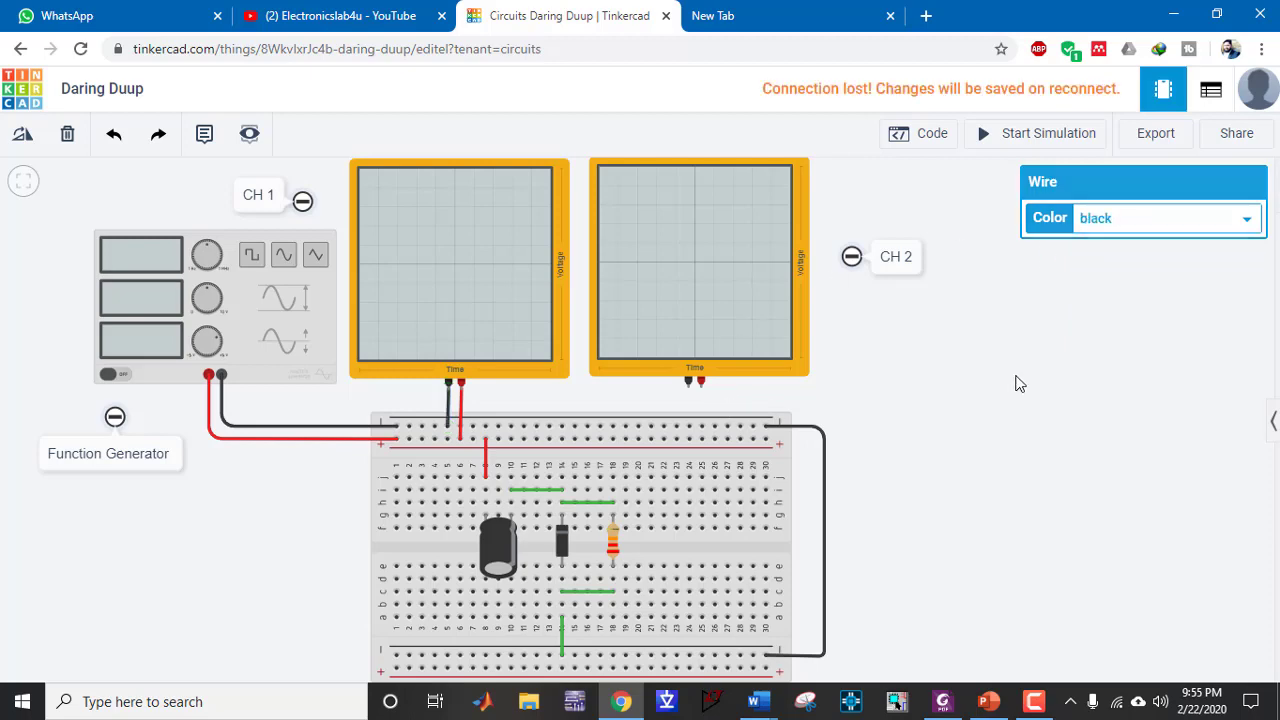
Check the clamper schematic, then wire the CH 2 oscilloscope's red terminal to the resistor's upper column 18 and color the wire red
{"action": "left_click", "coordinate": [944, 700]}
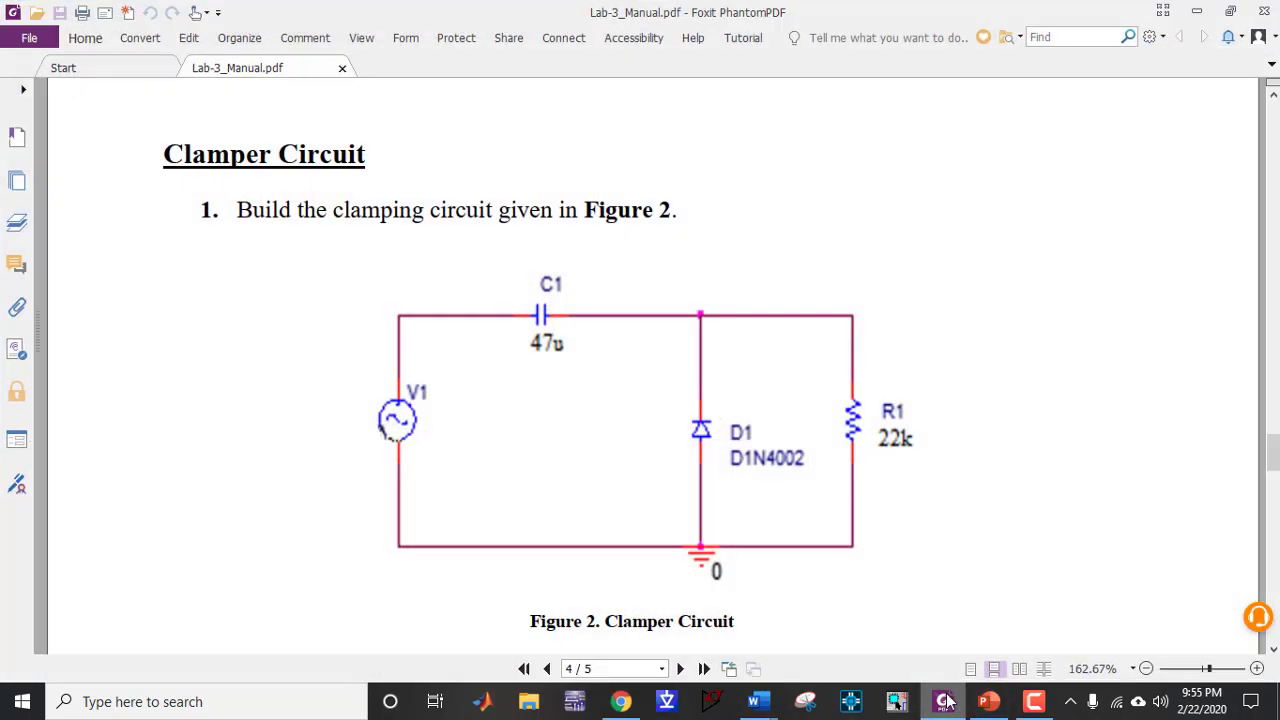
{"action": "left_click", "coordinate": [946, 702]}
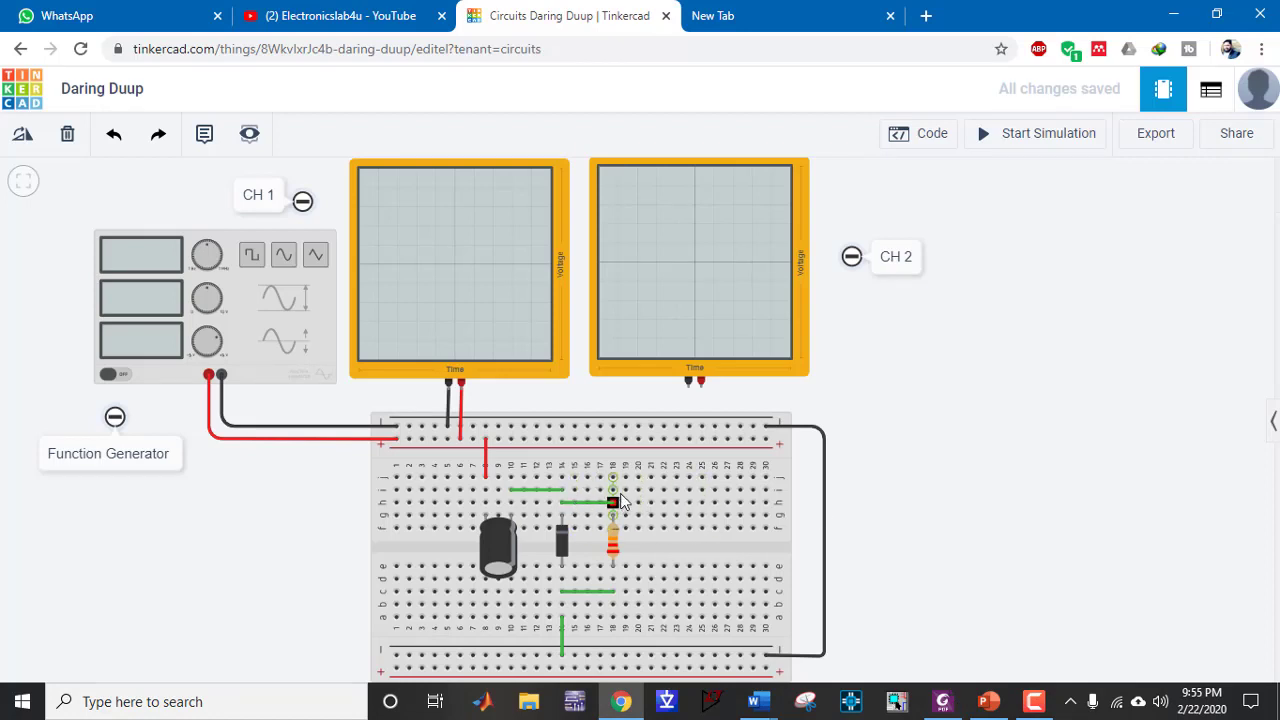
{"action": "left_click", "coordinate": [701, 381]}
{"action": "left_click", "coordinate": [677, 508]}
{"action": "left_click_drag", "start_coordinate": [677, 507], "coordinate": [612, 476]}
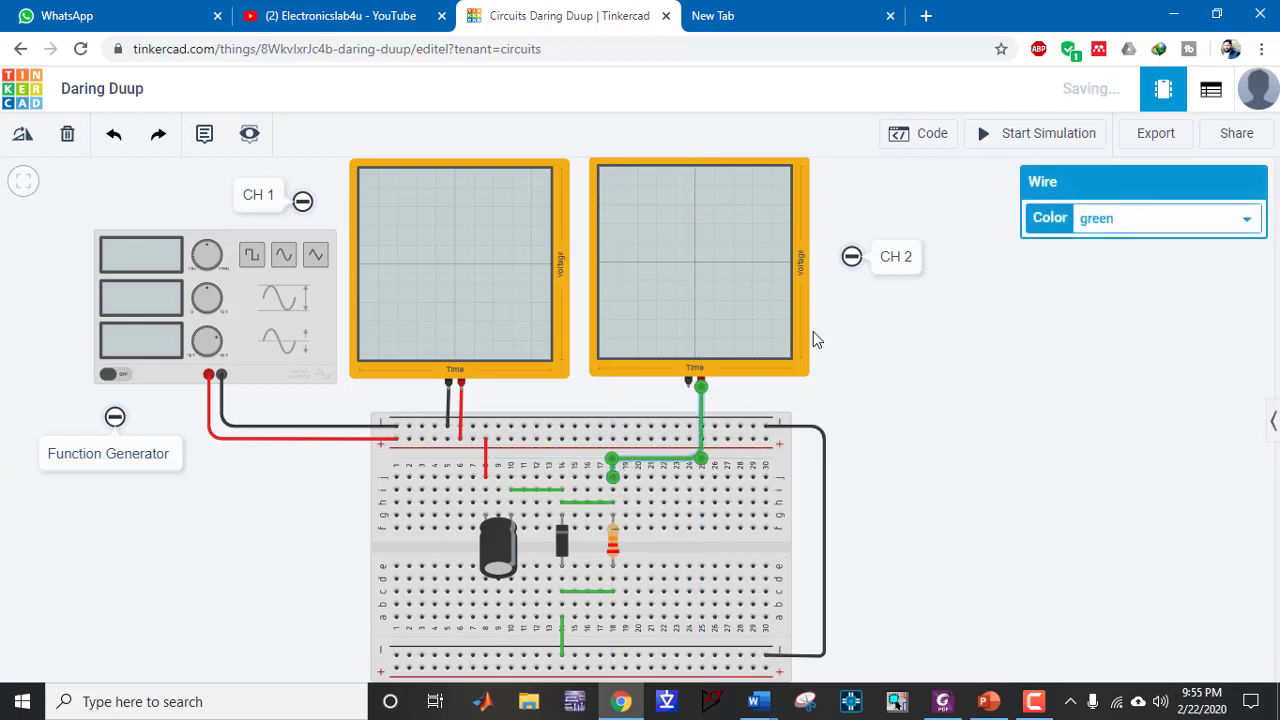
{"action": "left_click", "coordinate": [1105, 222]}
{"action": "left_click", "coordinate": [1090, 254]}
{"action": "left_click", "coordinate": [1000, 434]}
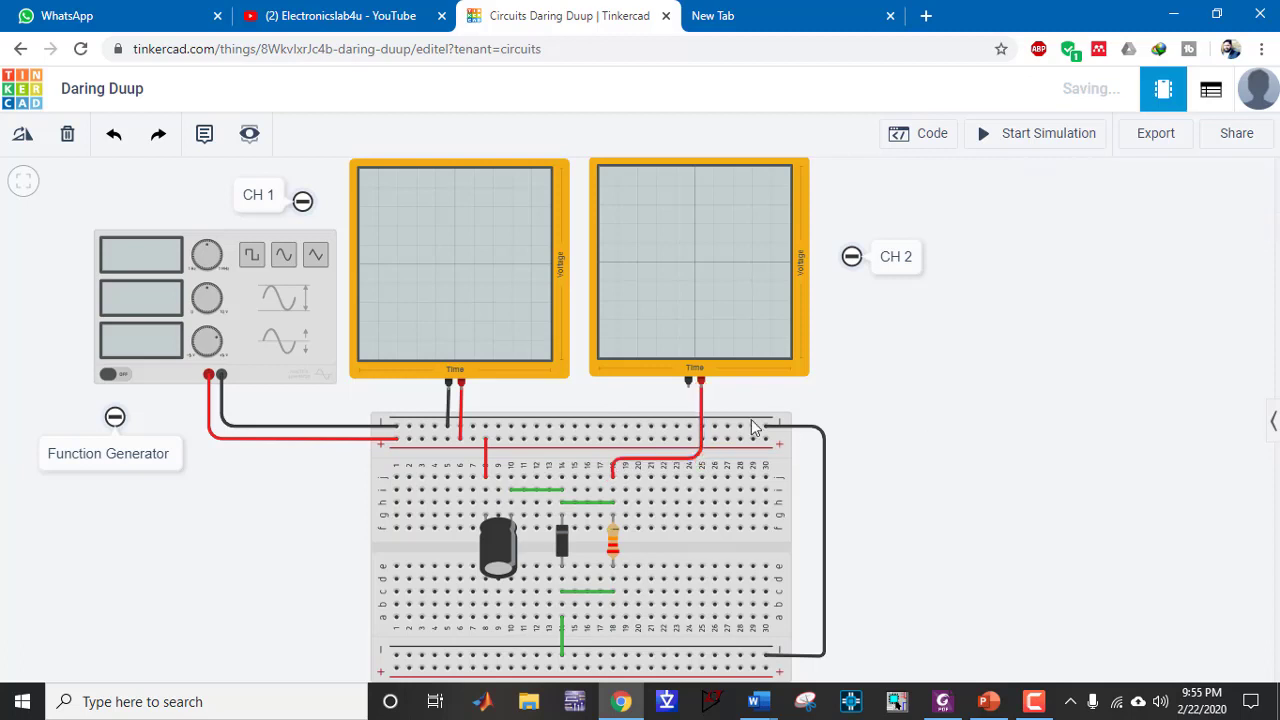
Connect the CH 2 oscilloscope's black terminal to the top negative rail at column 24 and color the wire black
{"action": "left_click", "coordinate": [688, 383]}
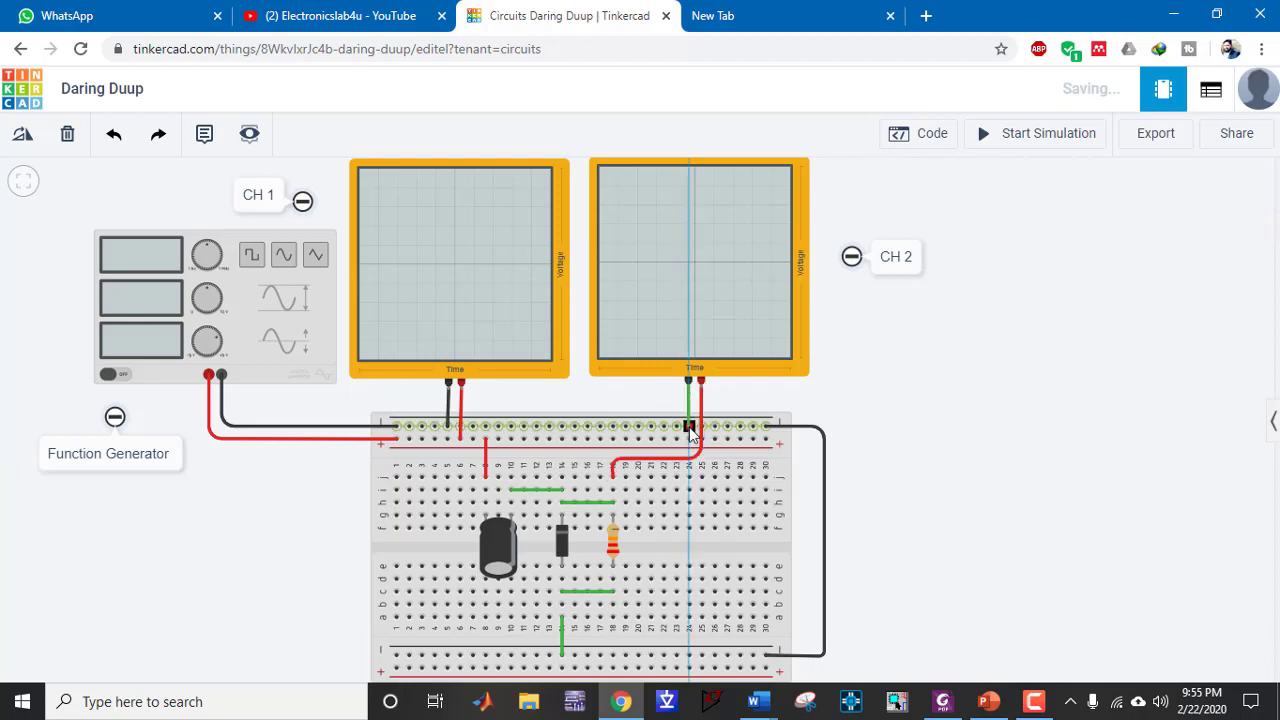
{"action": "left_click", "coordinate": [688, 426]}
{"action": "left_click", "coordinate": [1112, 222]}
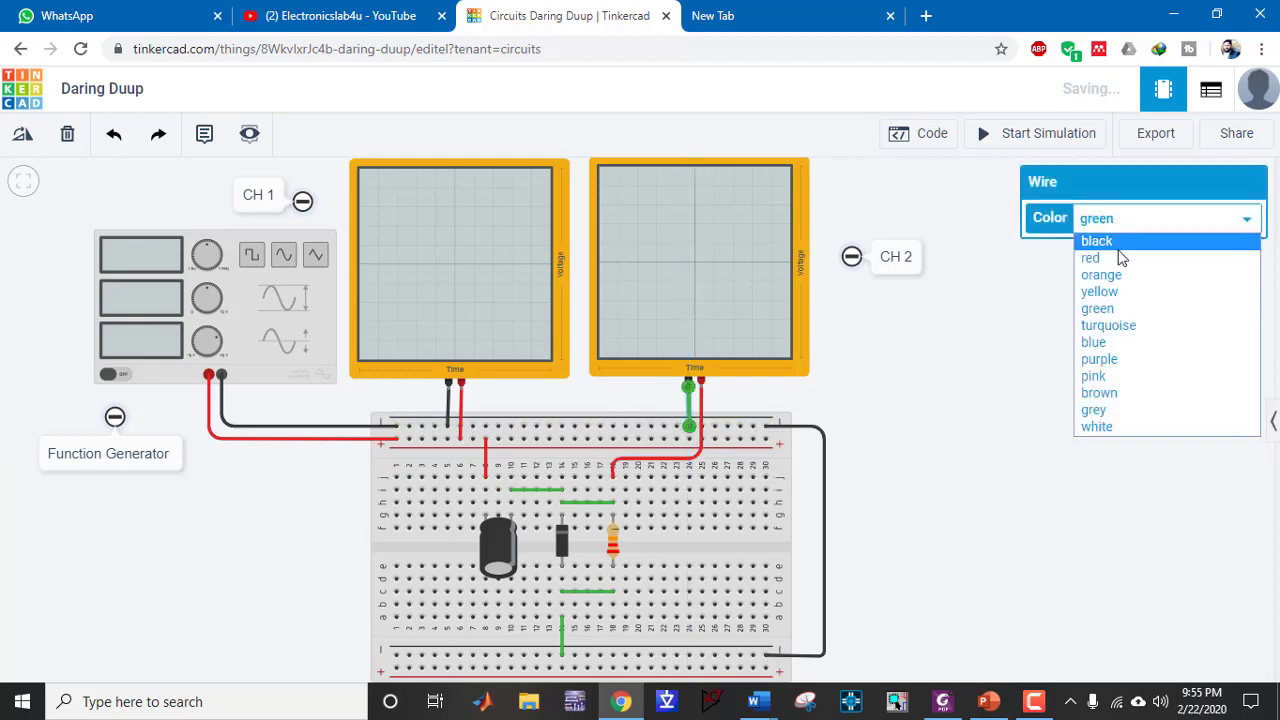
{"action": "left_click", "coordinate": [1100, 243]}
{"action": "left_click", "coordinate": [975, 405]}
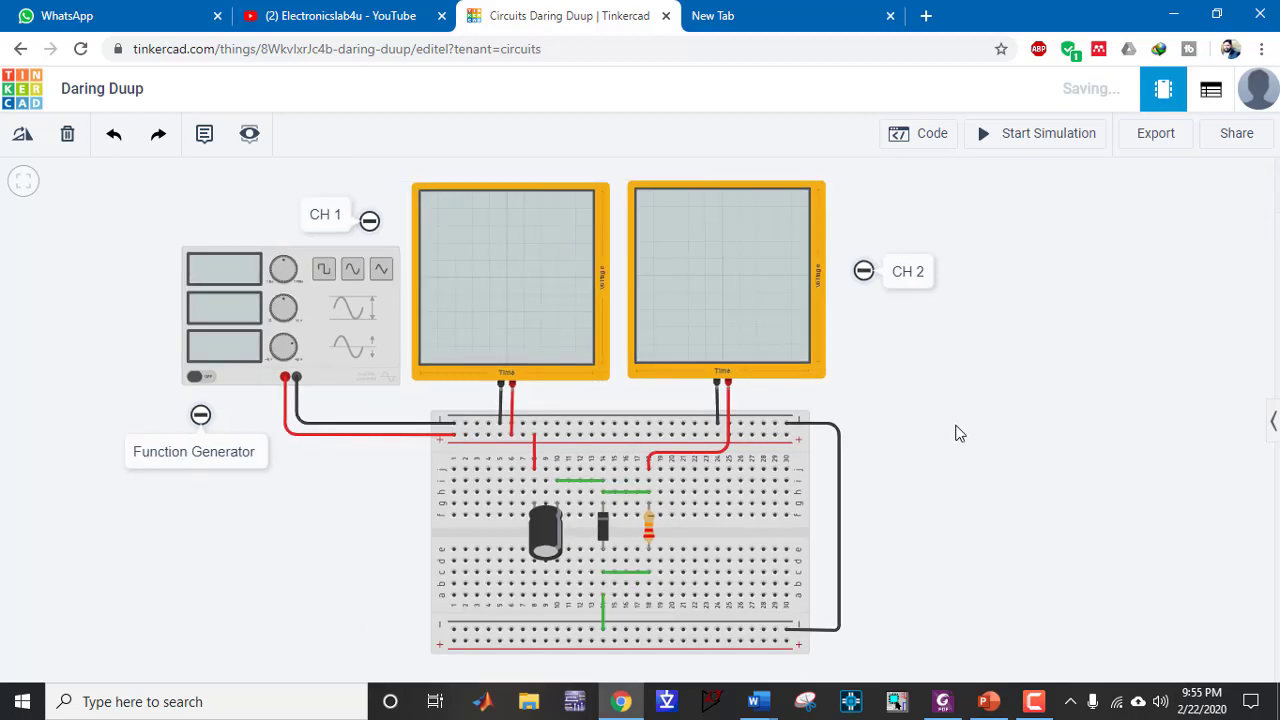
Color the lower wire joining columns 14 and 18 and the column 14 wire to the bottom negative rail black
{"action": "mouse_move", "coordinate": [954, 434]}
{"action": "left_mouse_down"}
{"action": "mouse_move", "coordinate": [954, 420]}
{"action": "mouse_move", "coordinate": [934, 420]}
{"action": "mouse_move", "coordinate": [982, 403]}
{"action": "mouse_move", "coordinate": [975, 423]}
{"action": "left_mouse_up"}
{"action": "scroll", "coordinate": [988, 410], "scroll_direction": "down", "scroll_amount": 1}
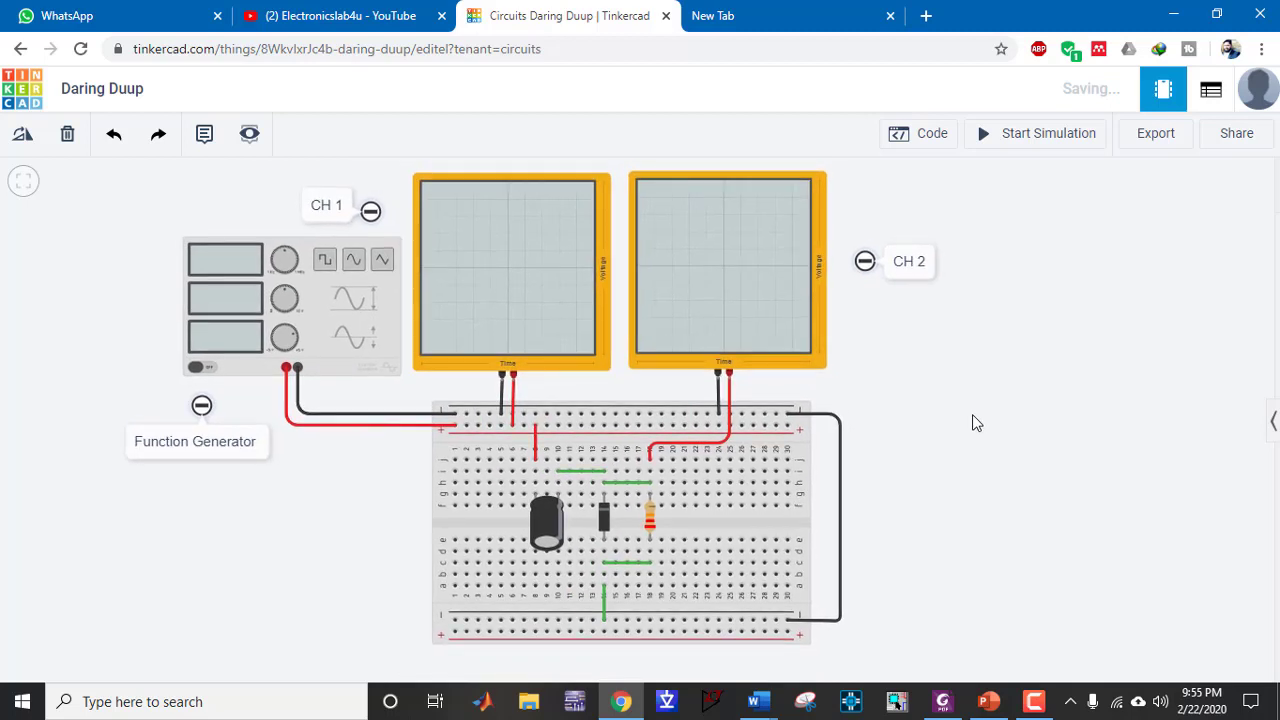
{"action": "left_click", "coordinate": [649, 564]}
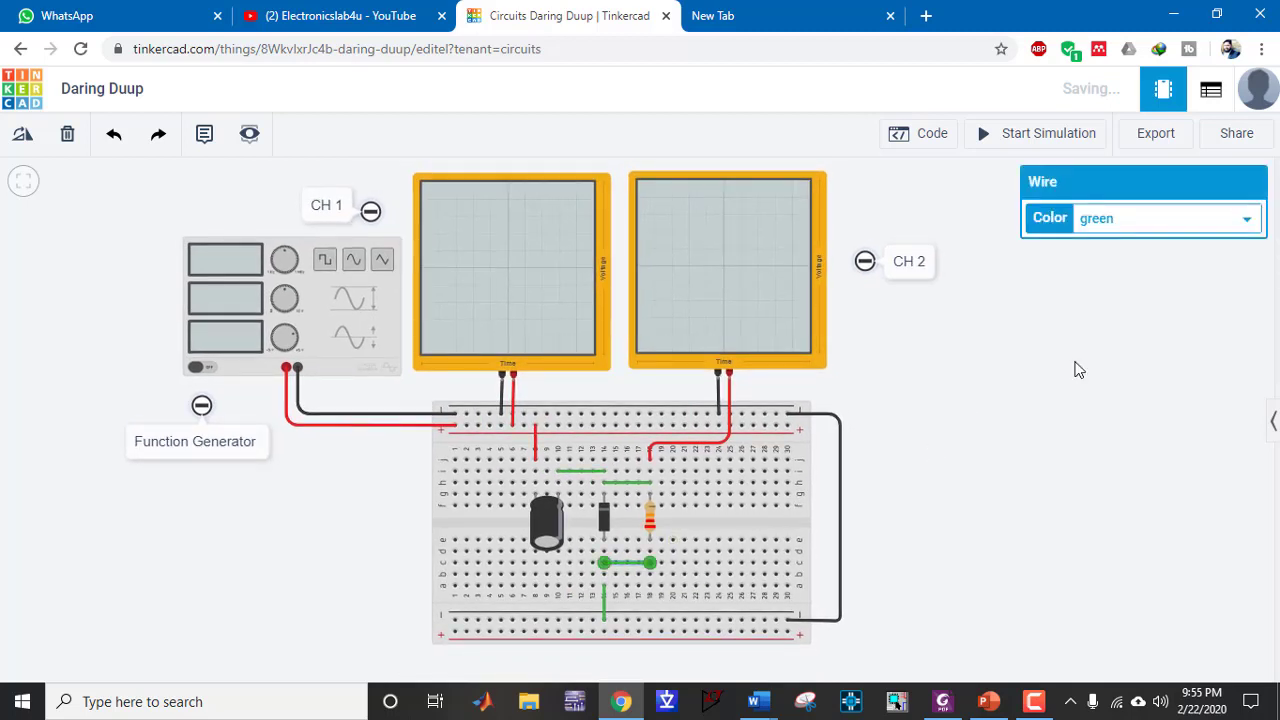
{"action": "left_click", "coordinate": [1183, 238]}
{"action": "left_click", "coordinate": [1179, 246]}
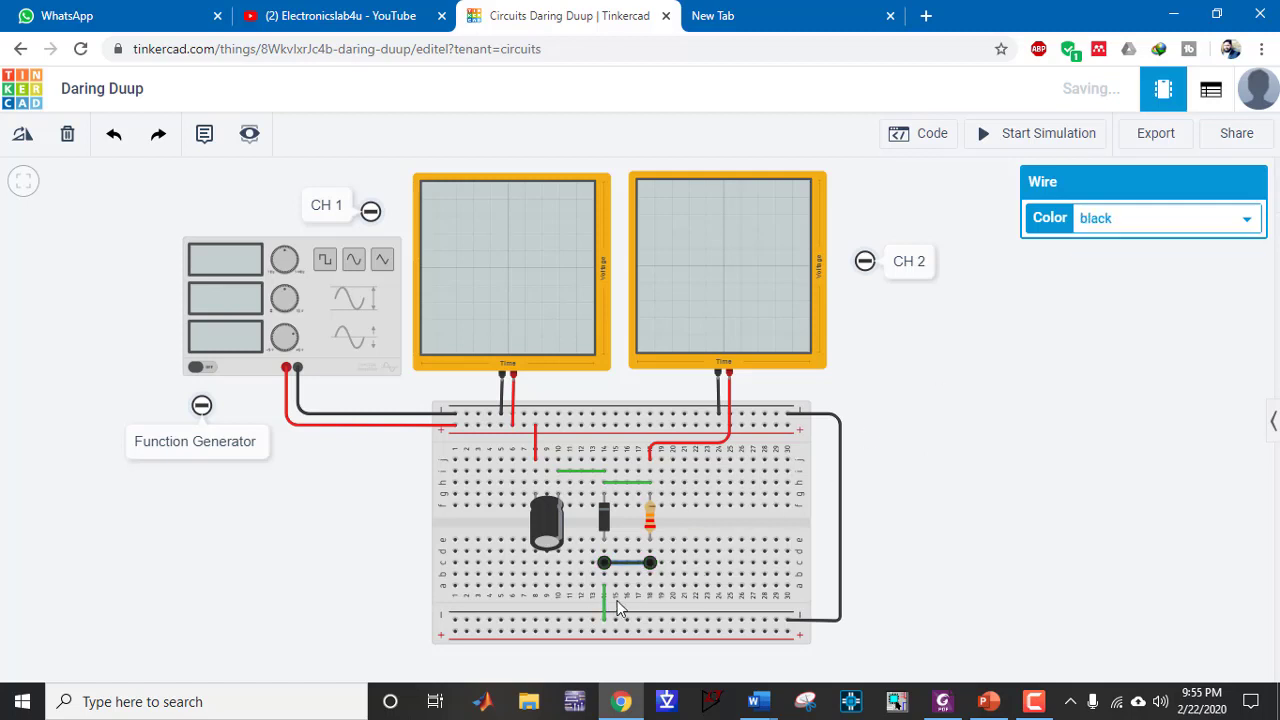
{"action": "left_click", "coordinate": [605, 603]}
{"action": "left_click", "coordinate": [1170, 238]}
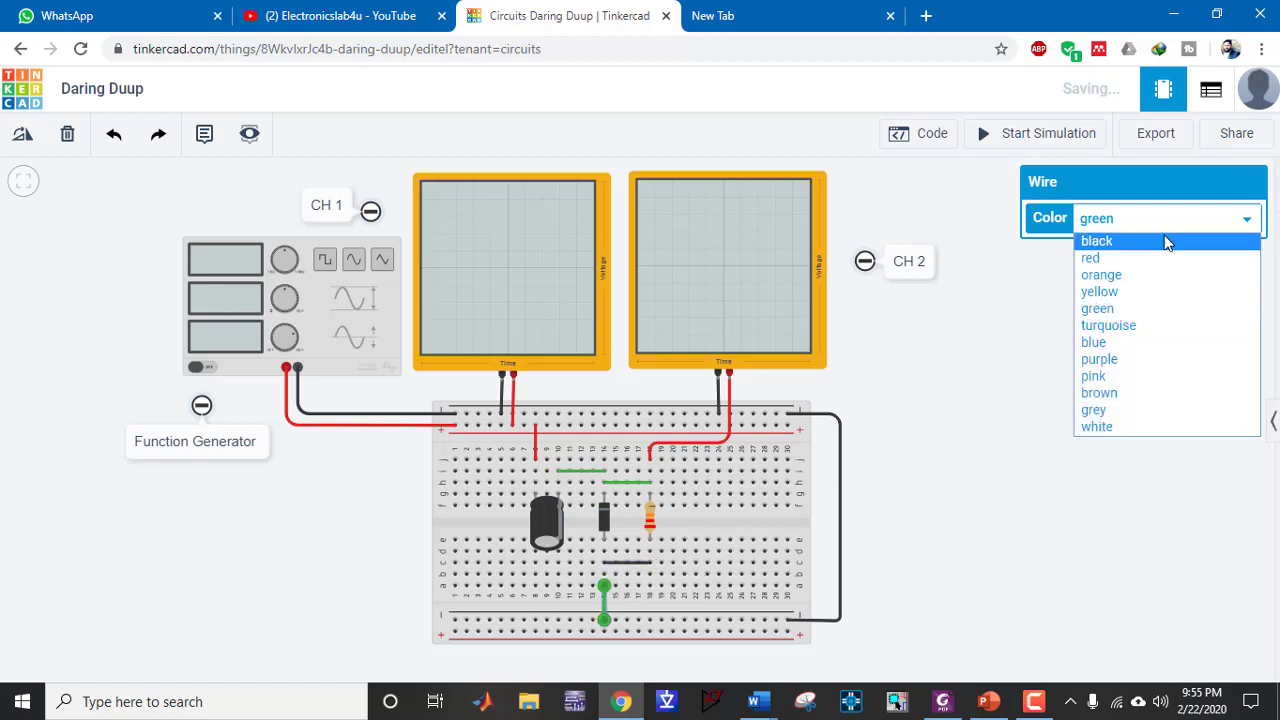
{"action": "left_click", "coordinate": [1172, 246]}
{"action": "left_click", "coordinate": [1155, 394]}
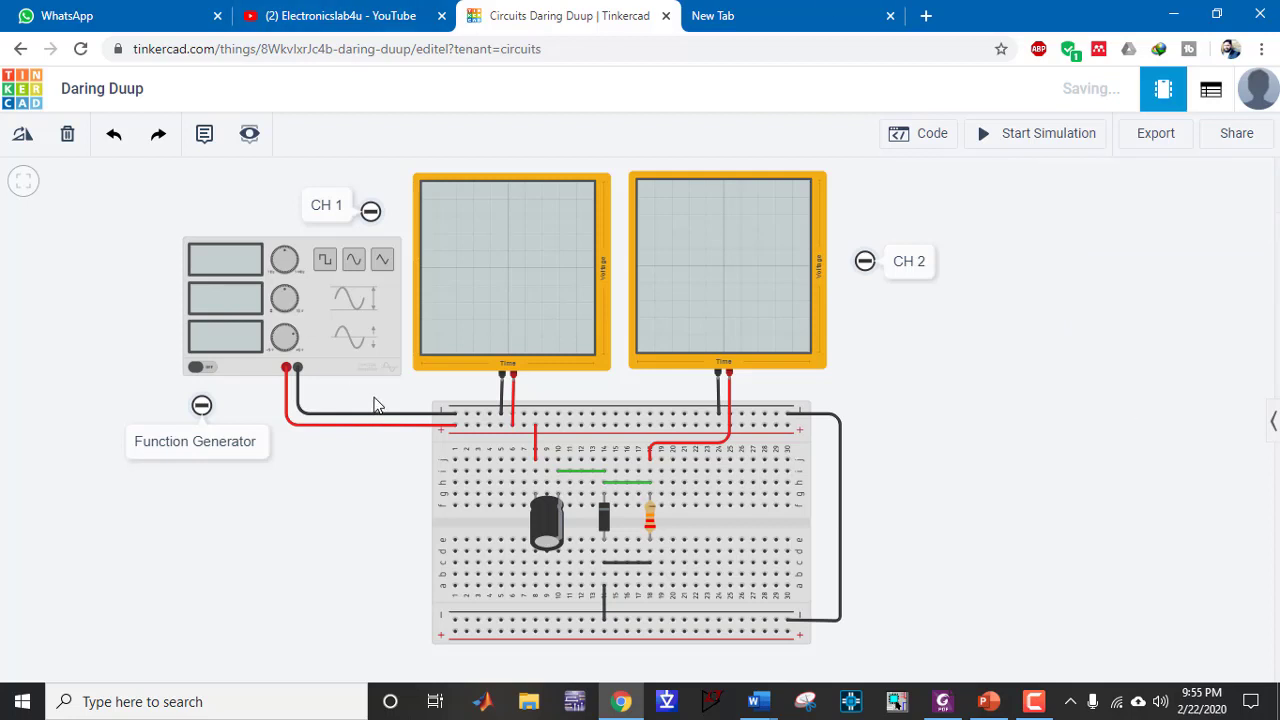
Compare the function generator's amplitude and frequency settings with the values given in the Word document
{"action": "left_click", "coordinate": [236, 368]}
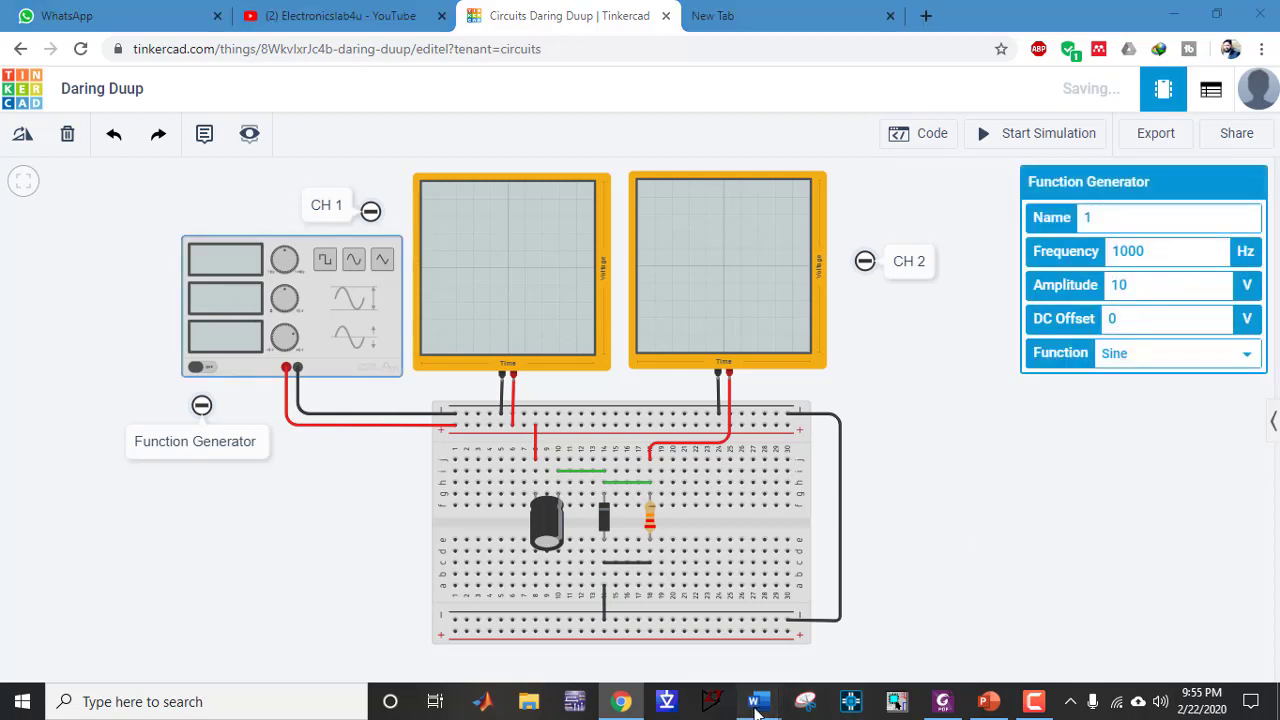
{"action": "mouse_move", "coordinate": [757, 701]}
{"action": "left_click", "coordinate": [672, 633]}
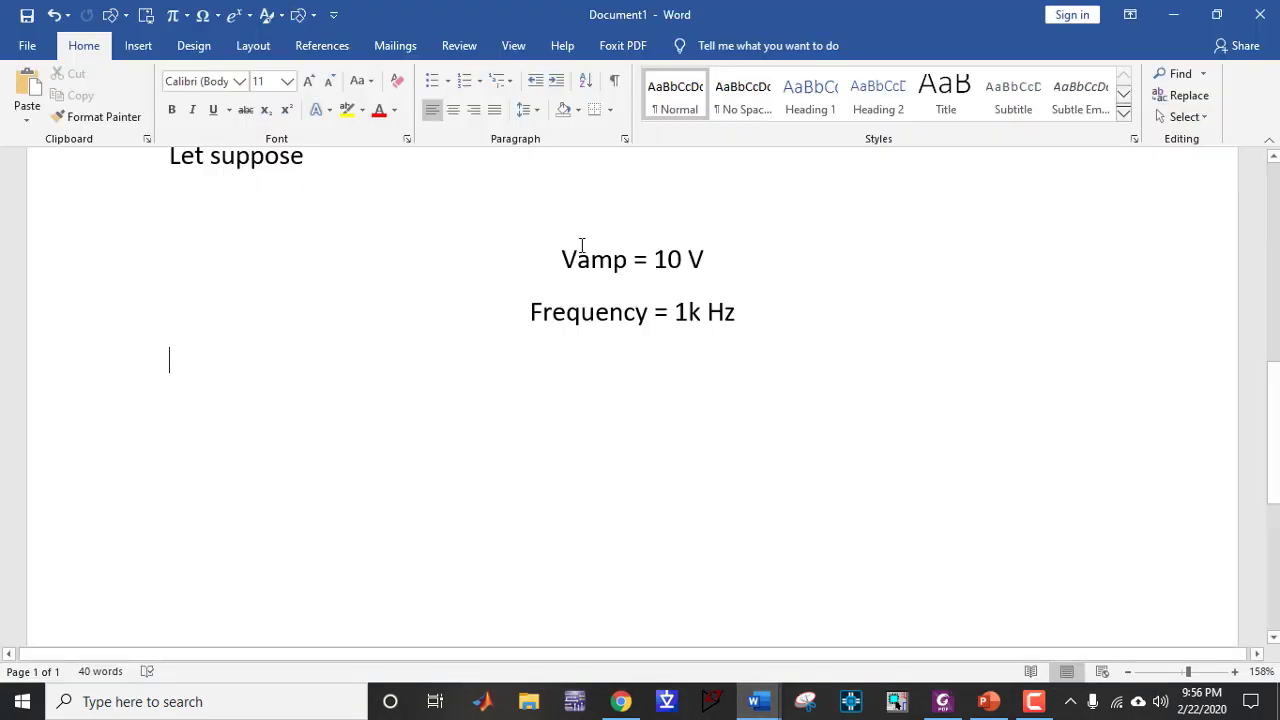
{"action": "left_click_drag", "start_coordinate": [532, 237], "coordinate": [763, 320]}
{"action": "scroll", "coordinate": [788, 395], "scroll_direction": "up", "scroll_amount": 1}
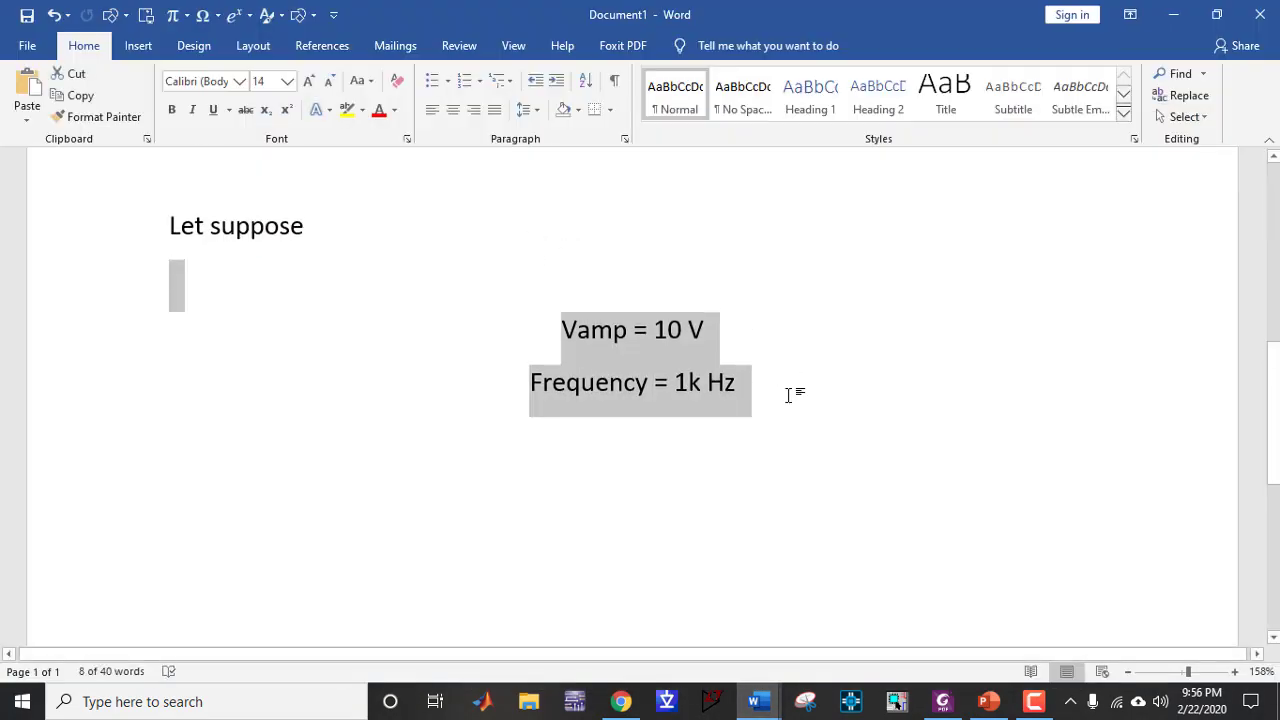
{"action": "left_click", "coordinate": [925, 440]}
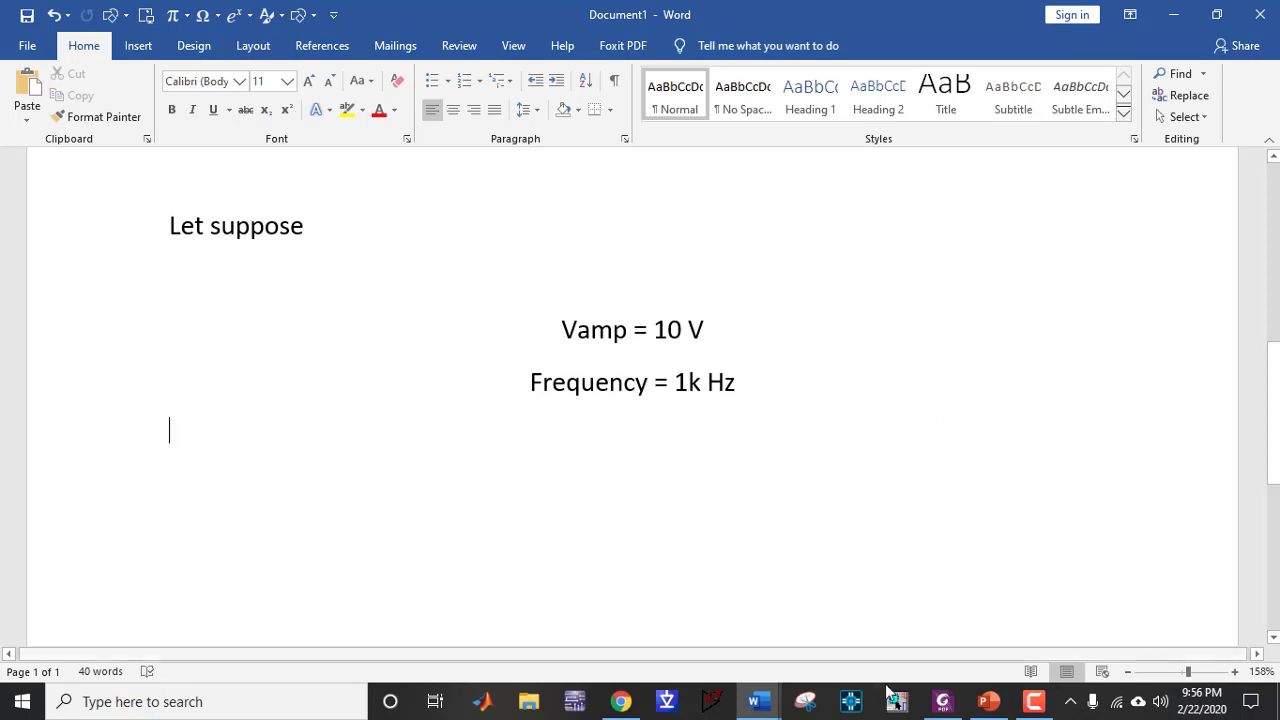
{"action": "left_click", "coordinate": [620, 704]}
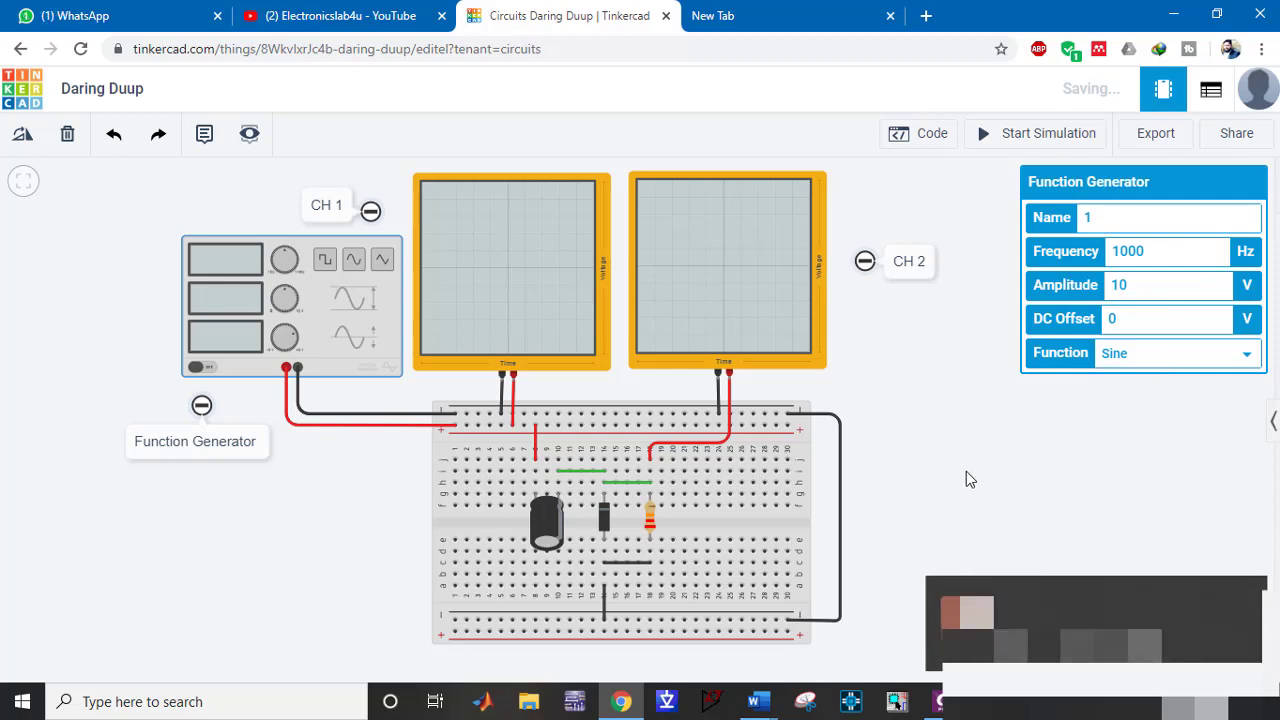
{"action": "left_click", "coordinate": [1248, 590]}
{"action": "left_click", "coordinate": [1100, 572]}
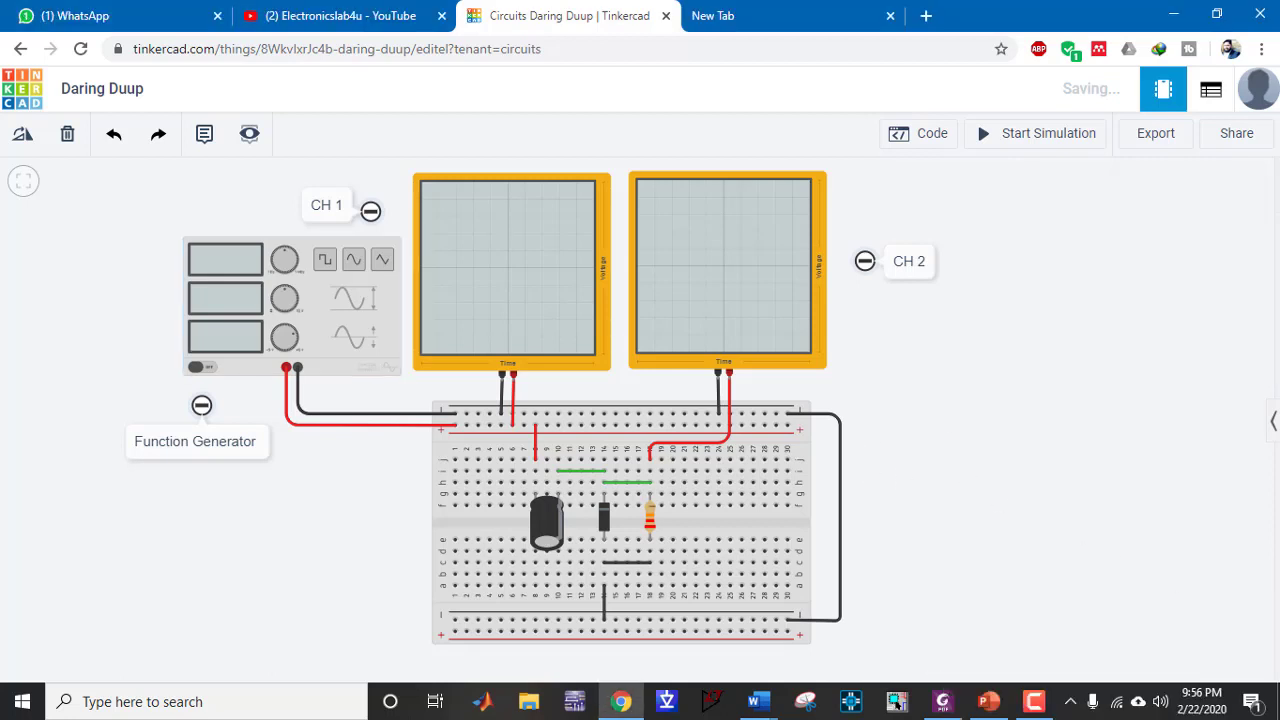
Start the simulation and set the CH 1 oscilloscope's time per division to 250 µs
{"action": "left_click", "coordinate": [980, 136]}
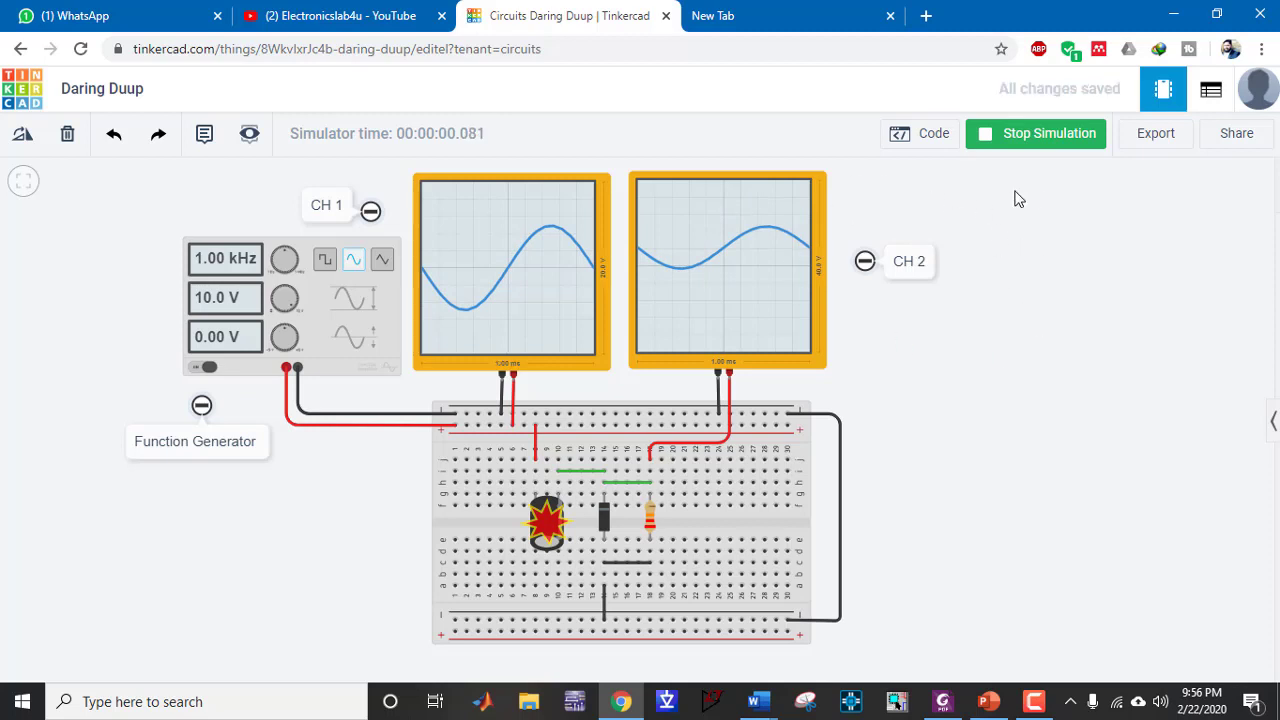
{"action": "left_click", "coordinate": [548, 255]}
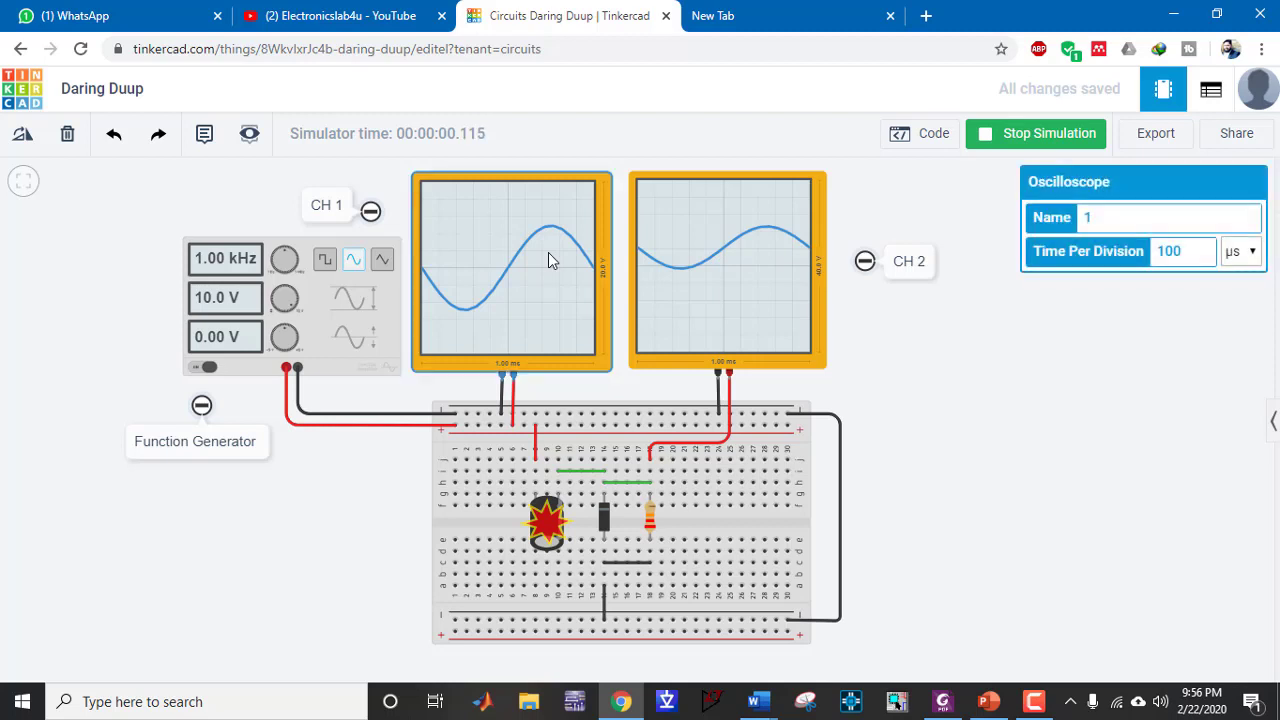
{"action": "double_click", "coordinate": [1191, 256]}
{"action": "type", "text": "250"}
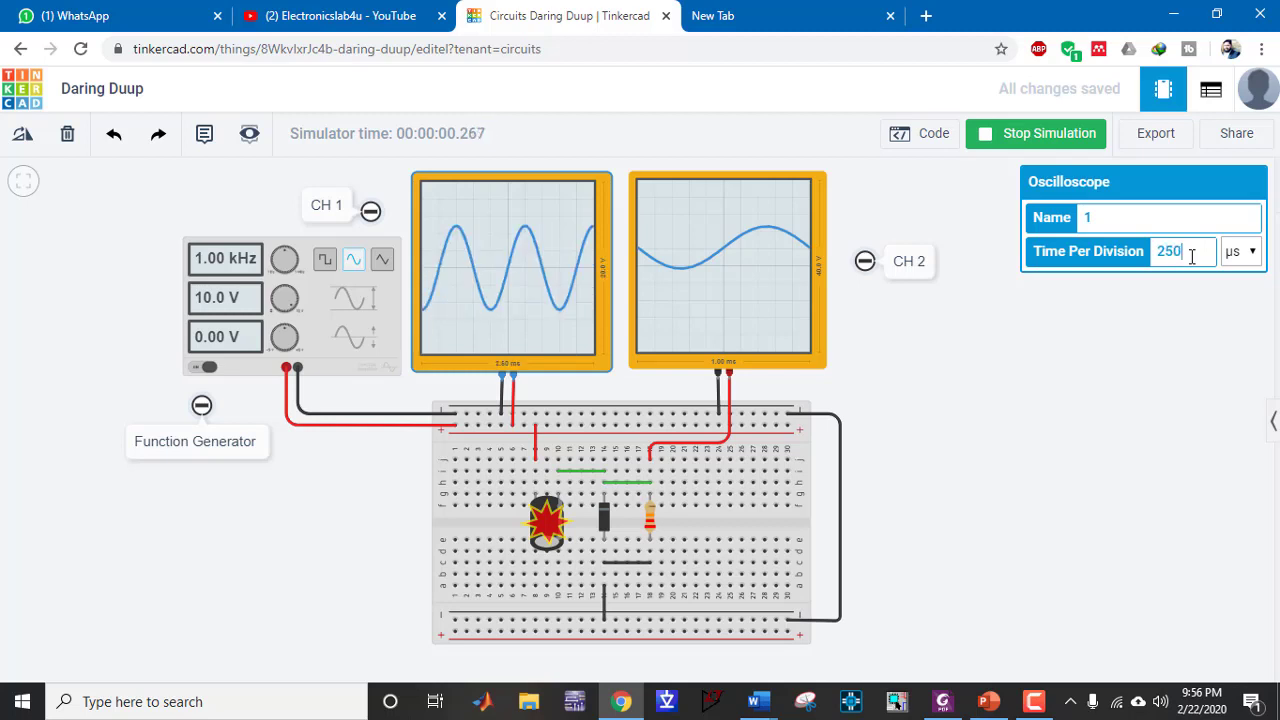
{"action": "left_click", "coordinate": [1181, 379]}
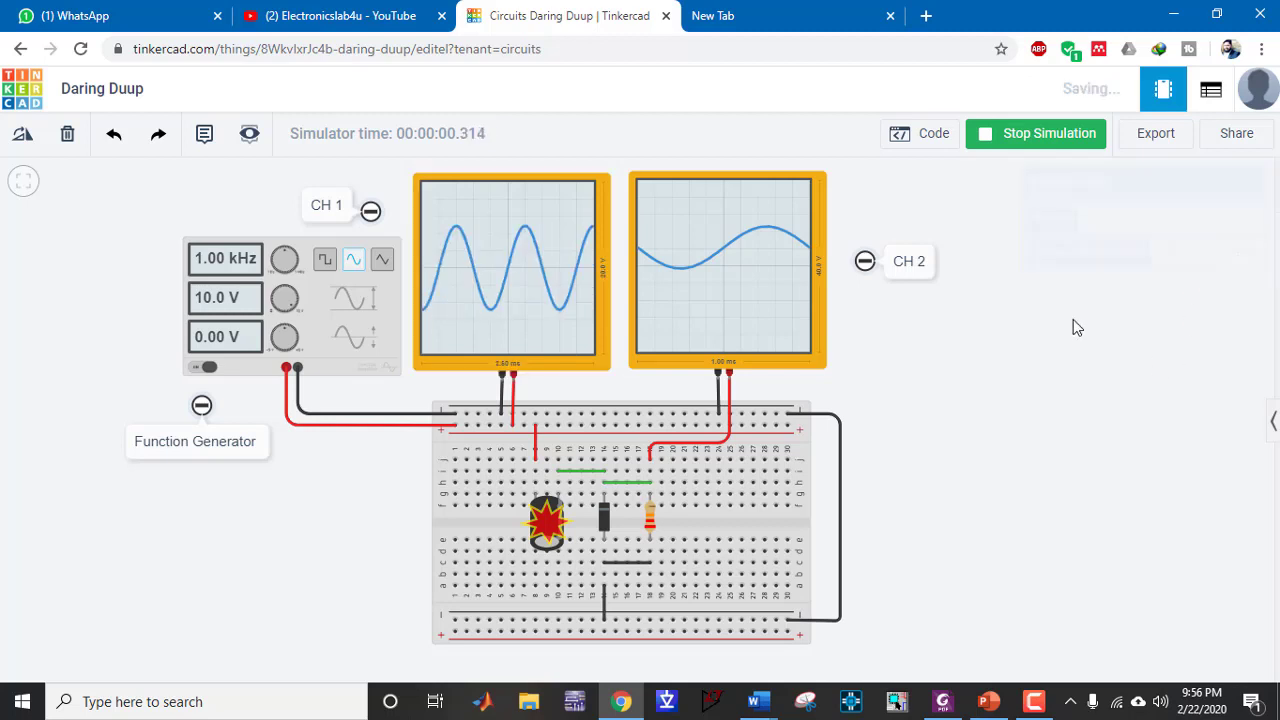
Set the CH 2 oscilloscope's time per division to 250 µs
{"action": "left_click", "coordinate": [766, 260]}
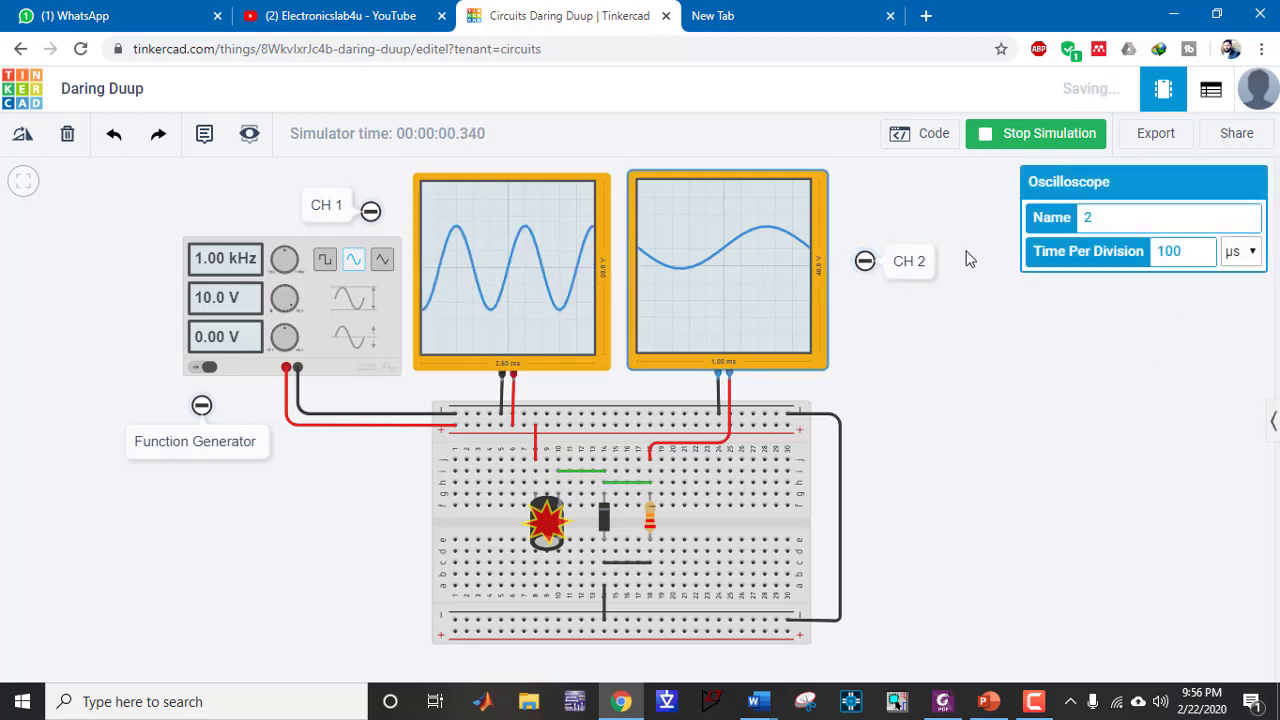
{"action": "double_click", "coordinate": [1208, 258]}
{"action": "type", "text": "250"}
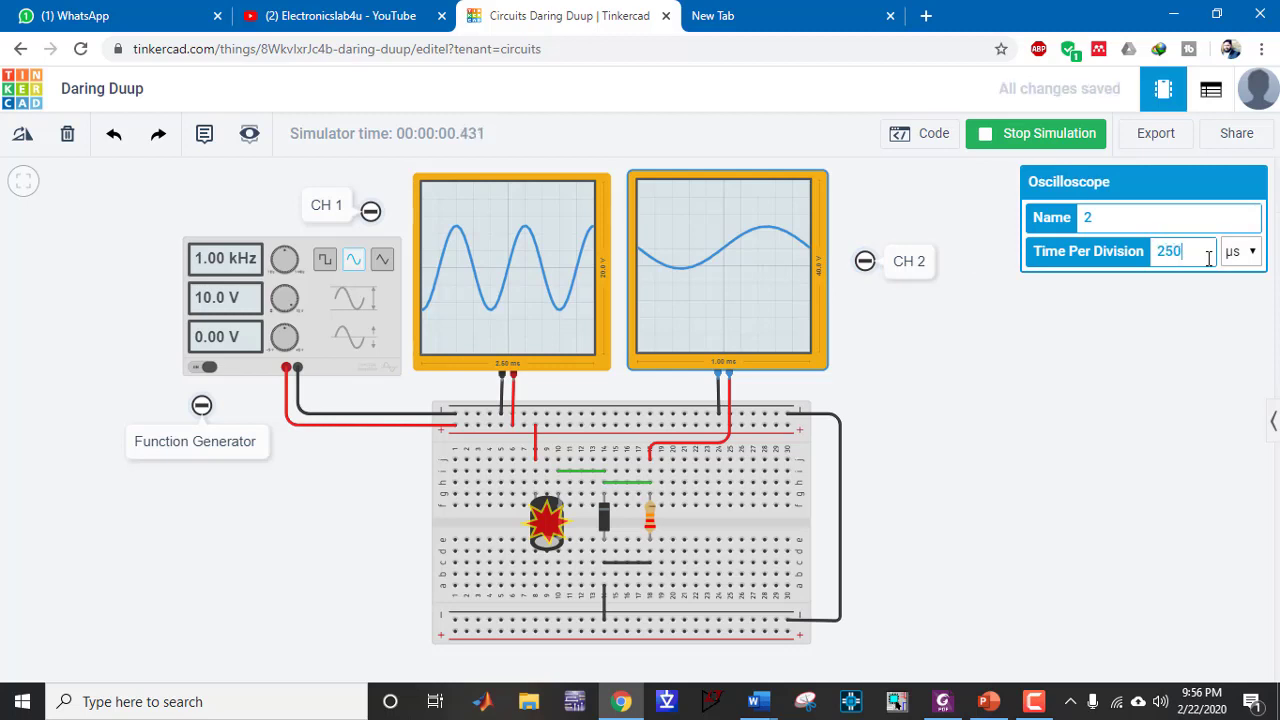
{"action": "left_click", "coordinate": [1152, 362]}
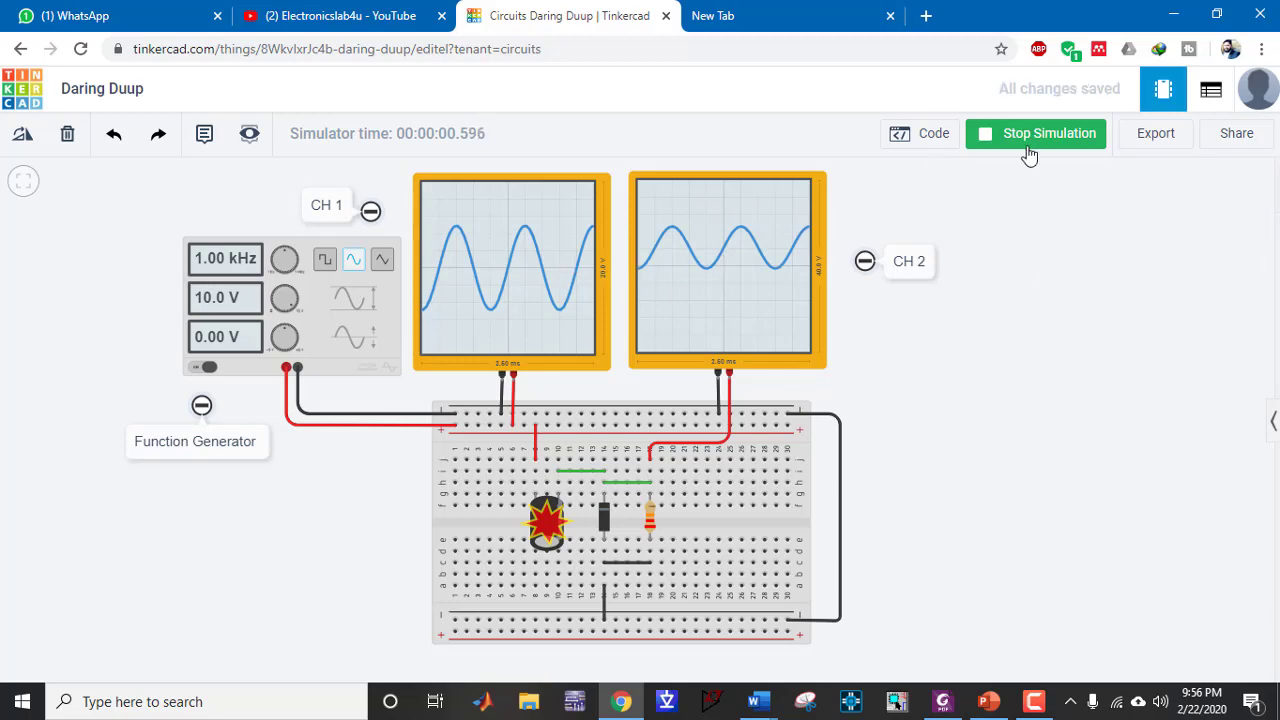
In the lab manual in Foxit PhantomPDF, circle number 7 and underline the question about flipping the diode with the red Pencil
{"action": "left_click", "coordinate": [942, 701]}
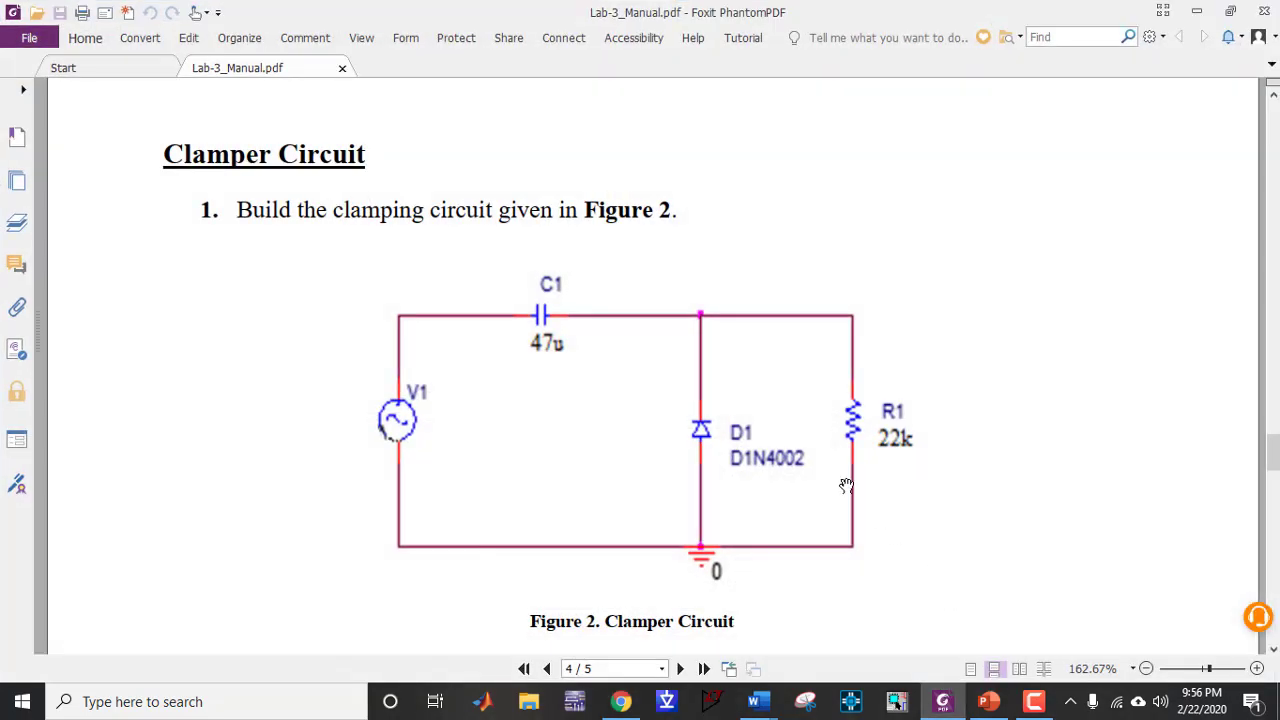
{"action": "scroll", "coordinate": [864, 414], "scroll_direction": "down", "scroll_amount": 3}
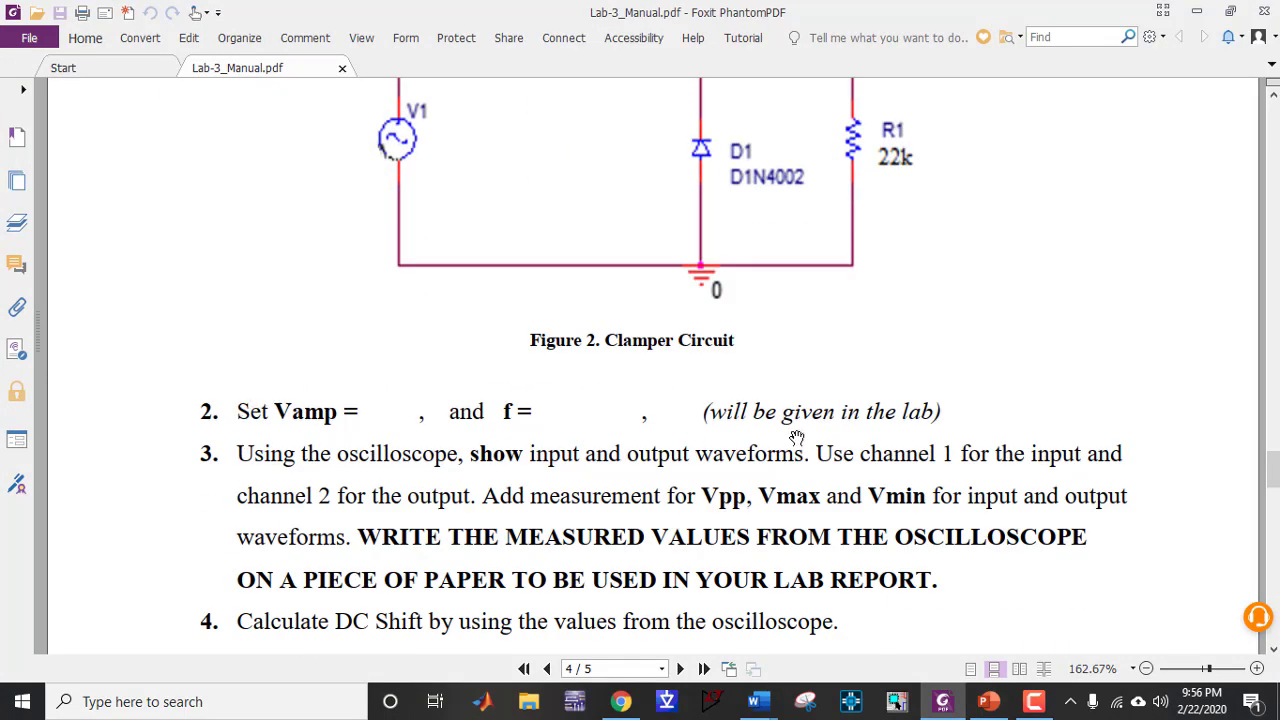
{"action": "scroll", "coordinate": [773, 571], "scroll_direction": "down", "scroll_amount": 1}
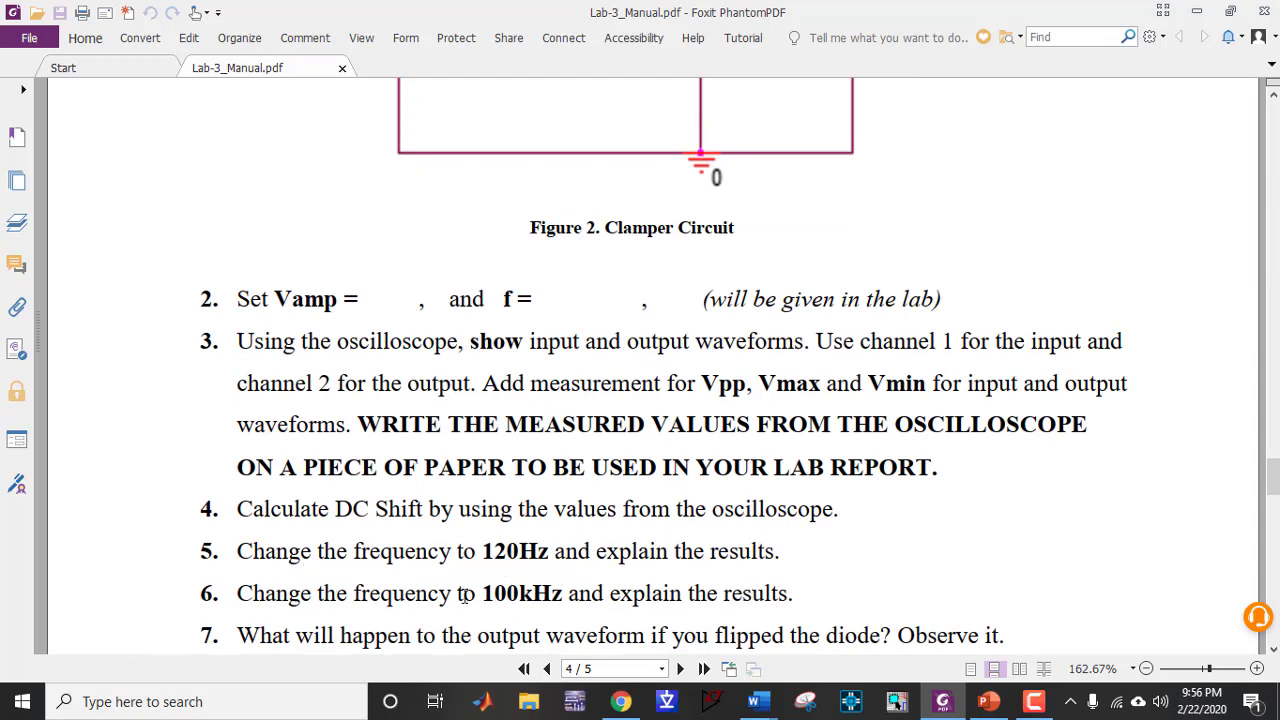
{"action": "scroll", "coordinate": [718, 549], "scroll_direction": "down", "scroll_amount": 1}
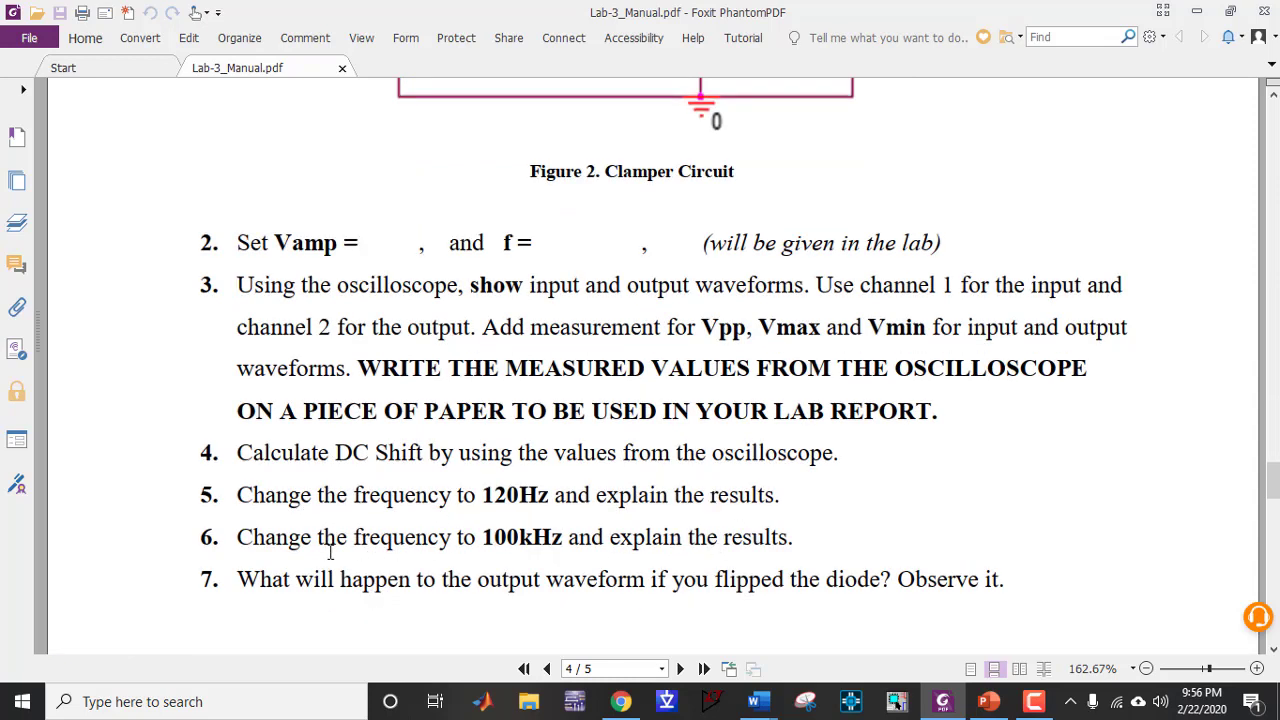
{"action": "left_click_drag", "start_coordinate": [200, 598], "coordinate": [290, 609]}
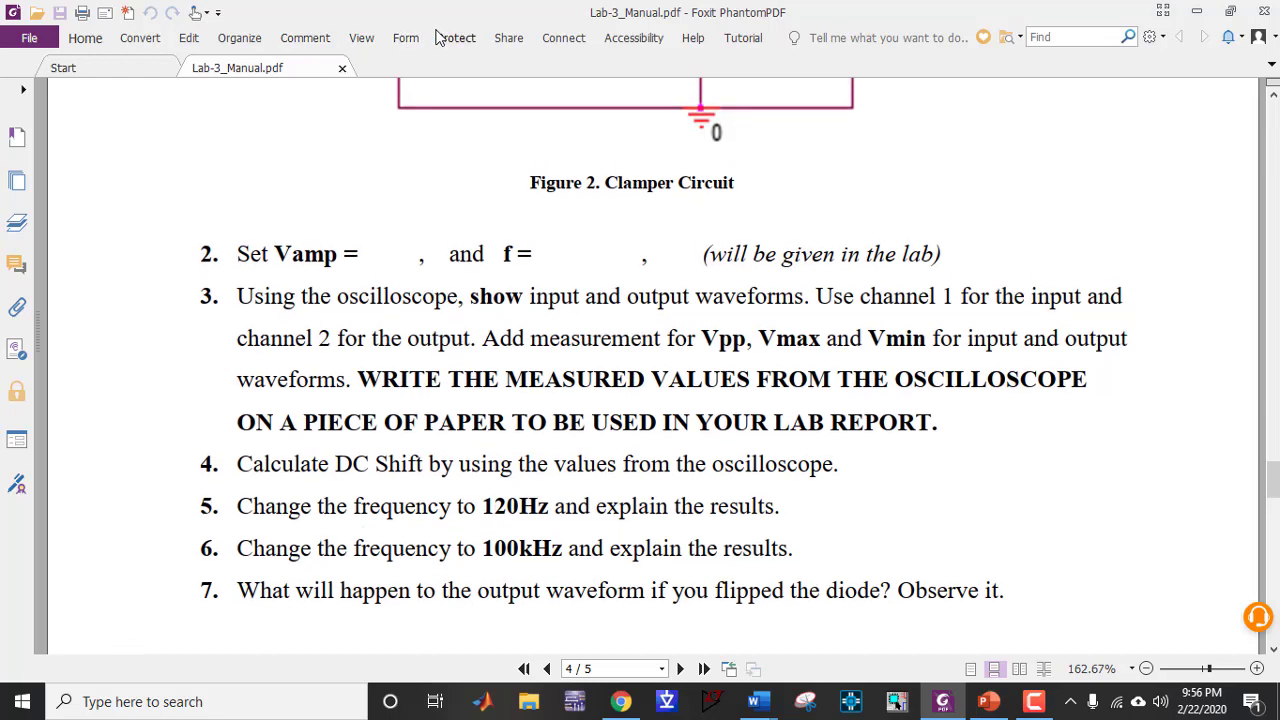
{"action": "left_click", "coordinate": [305, 37]}
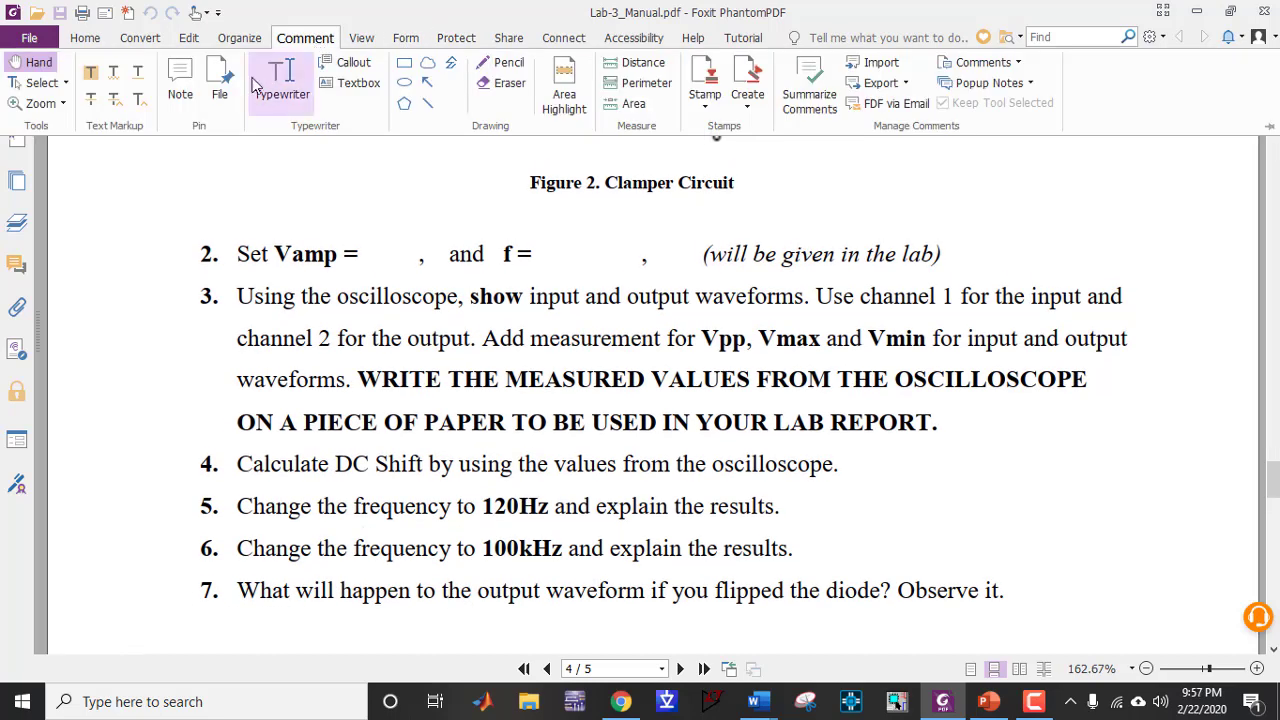
{"action": "left_click", "coordinate": [500, 62]}
{"action": "mouse_move", "coordinate": [226, 577]}
{"action": "left_mouse_down"}
{"action": "mouse_move", "coordinate": [205, 570]}
{"action": "mouse_move", "coordinate": [182, 588]}
{"action": "mouse_move", "coordinate": [218, 600]}
{"action": "mouse_move", "coordinate": [228, 574]}
{"action": "left_mouse_up"}
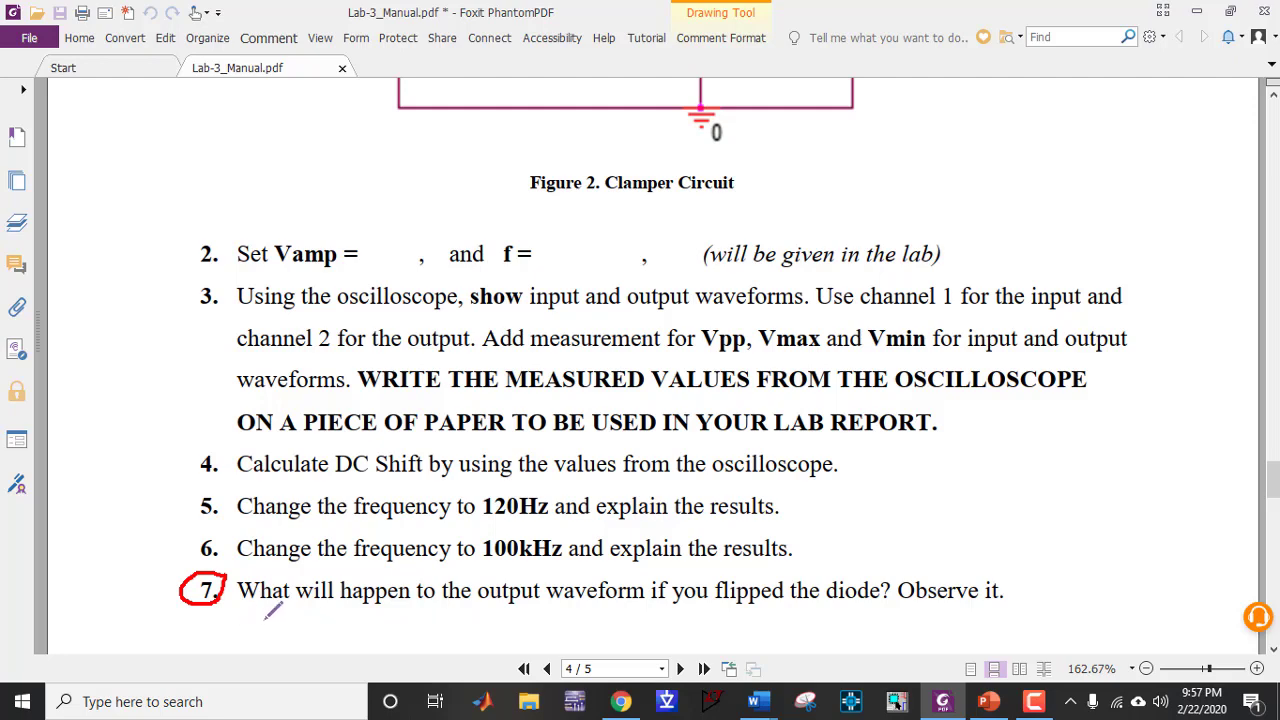
{"action": "mouse_move", "coordinate": [188, 618]}
{"action": "left_mouse_down"}
{"action": "mouse_move", "coordinate": [578, 631]}
{"action": "mouse_move", "coordinate": [1045, 623]}
{"action": "left_mouse_up"}
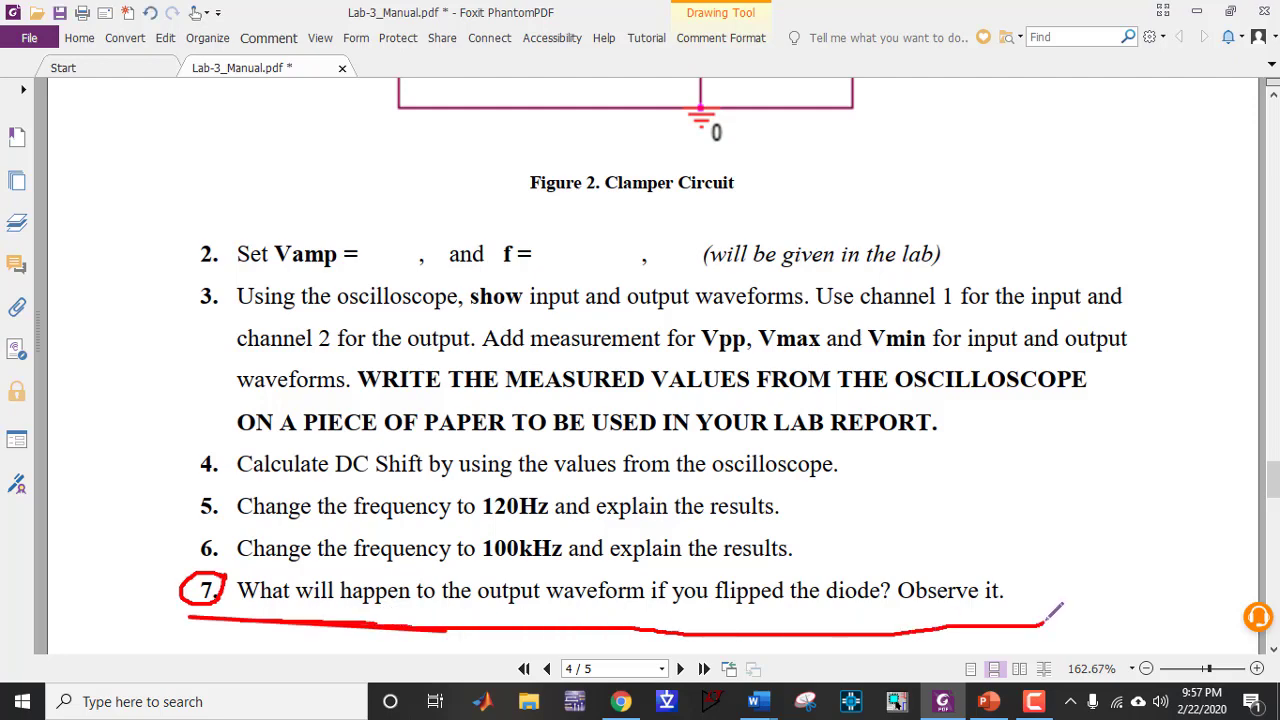